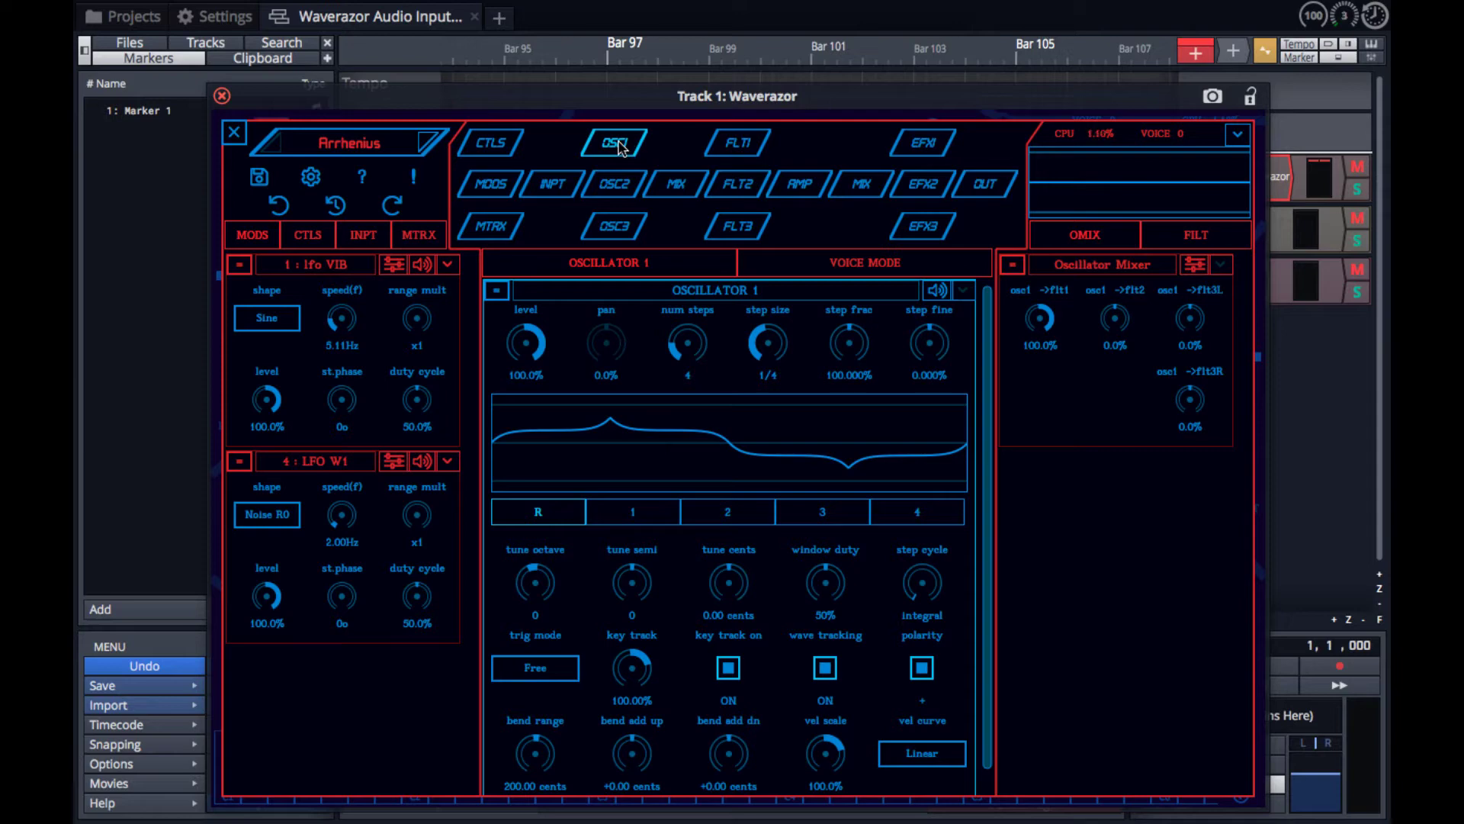
Examine the Filter 1, Amp, EFX1 and Out modules along the synth's signal path.
{"action": "left_click", "coordinate": [739, 149]}
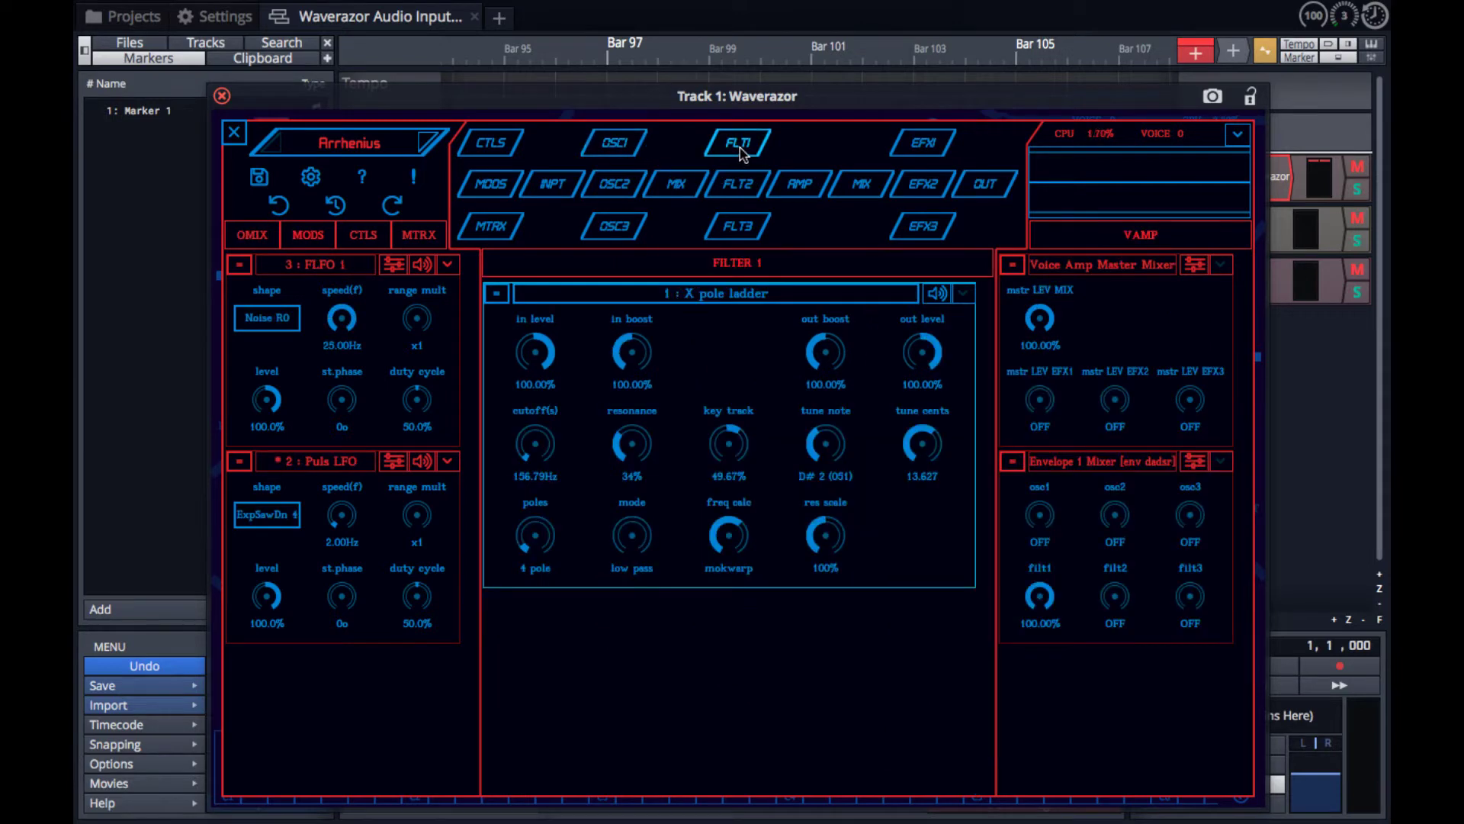
{"action": "left_click", "coordinate": [799, 184]}
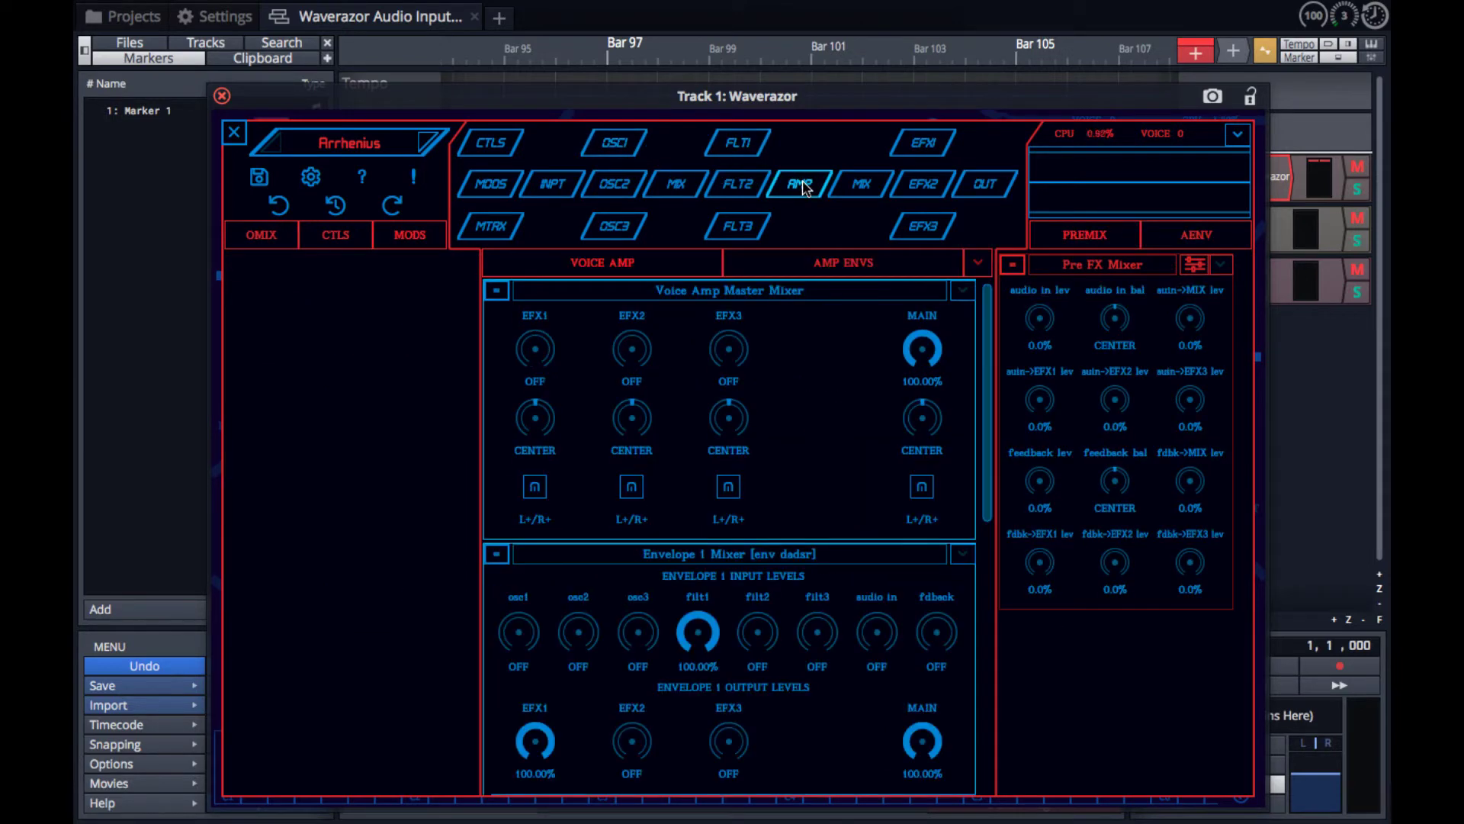
{"action": "left_click", "coordinate": [920, 148]}
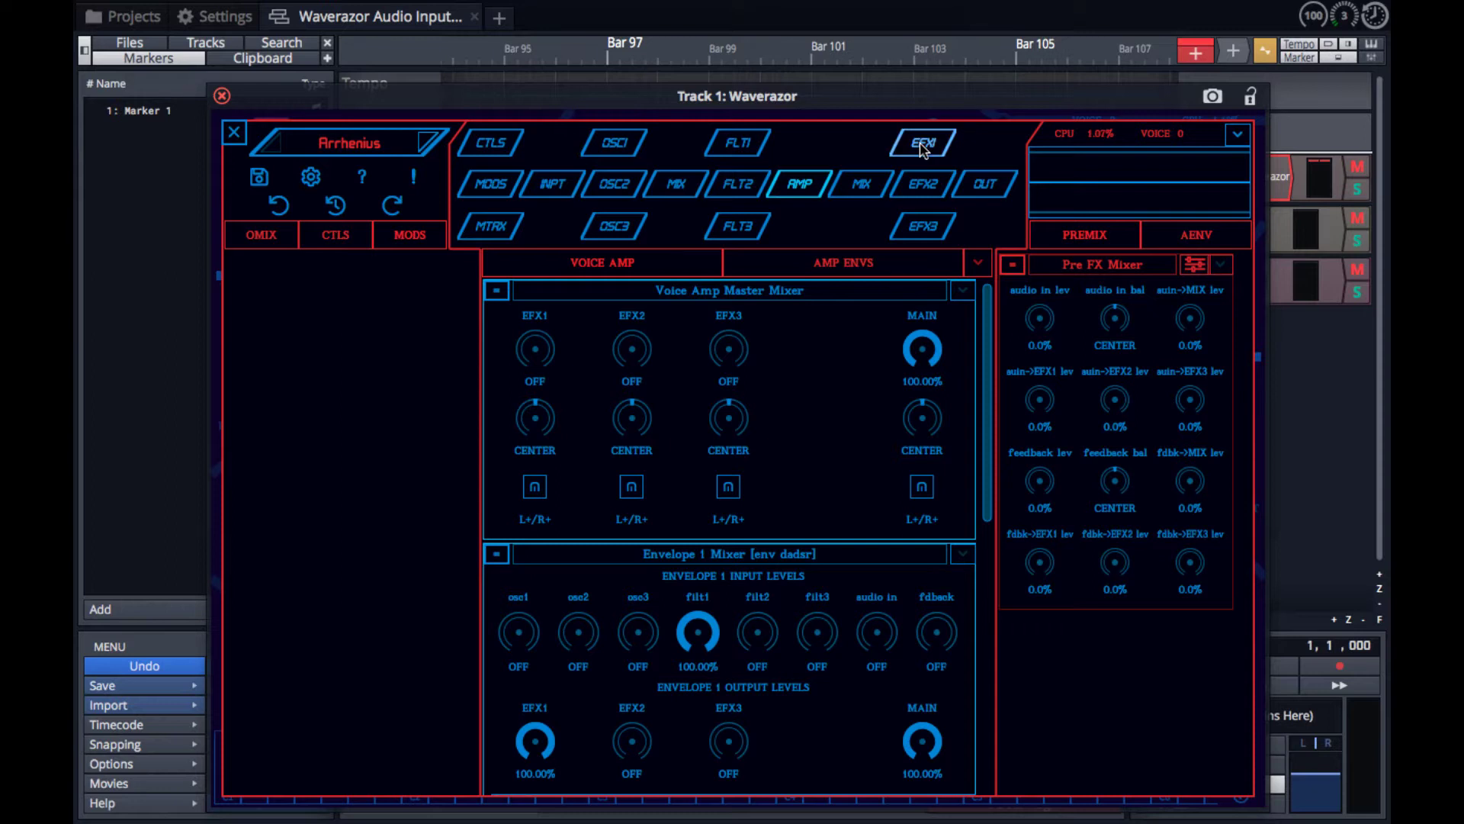
{"action": "left_click", "coordinate": [985, 185]}
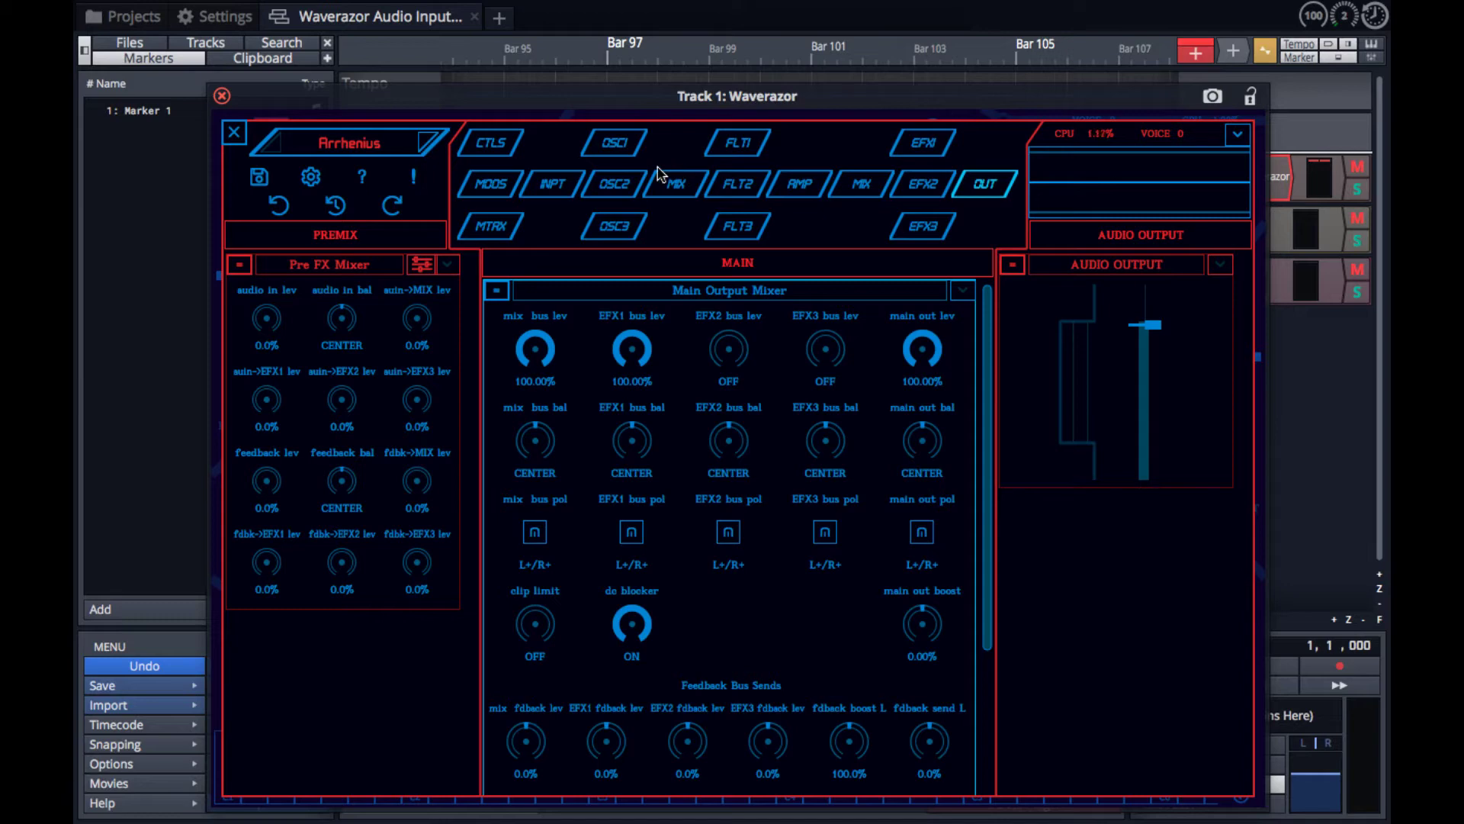
Examine the patch's controls, its modulators and its modulation matrix.
{"action": "left_click", "coordinate": [493, 145]}
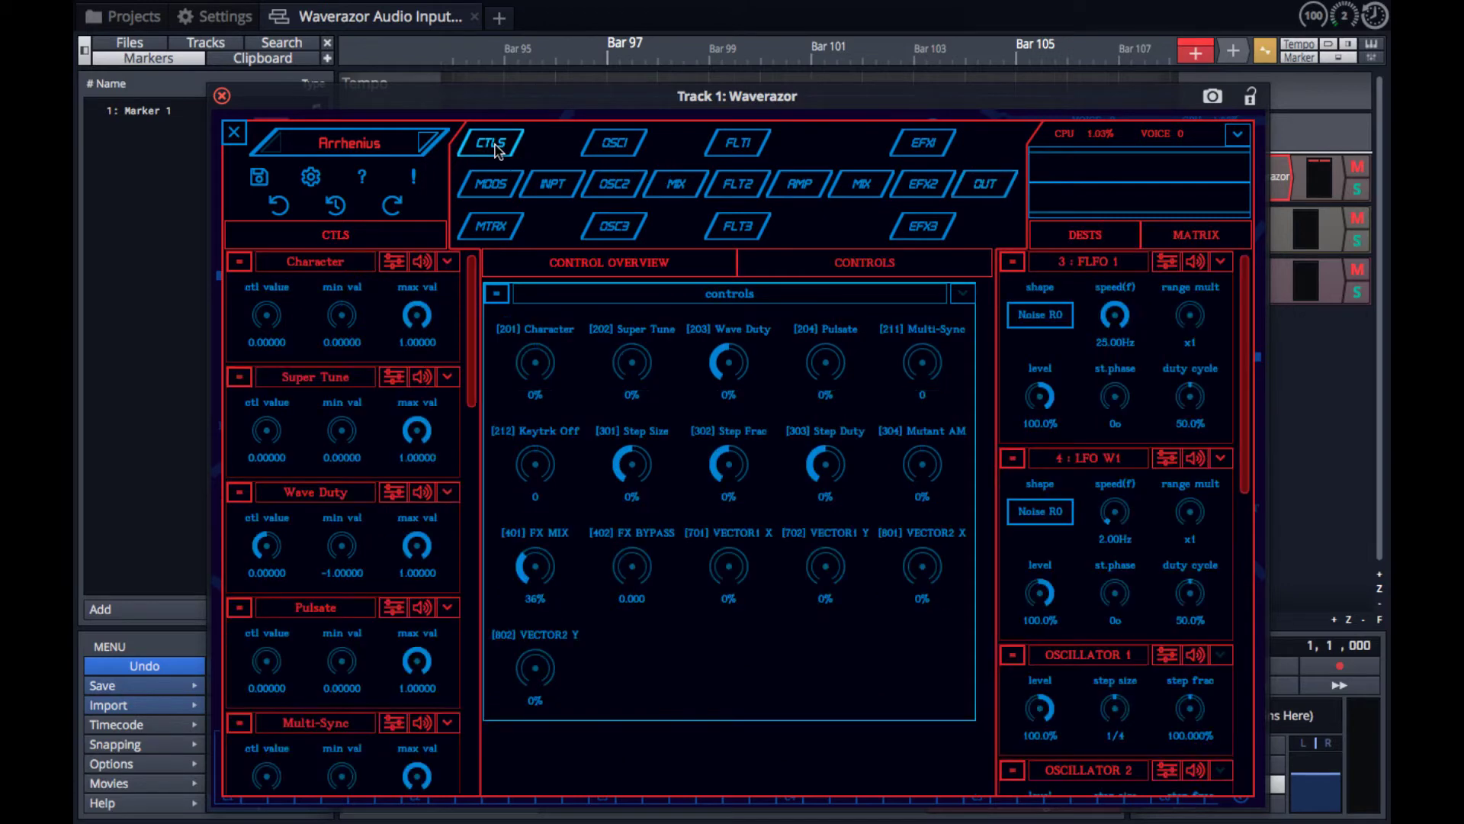
{"action": "left_click", "coordinate": [492, 185]}
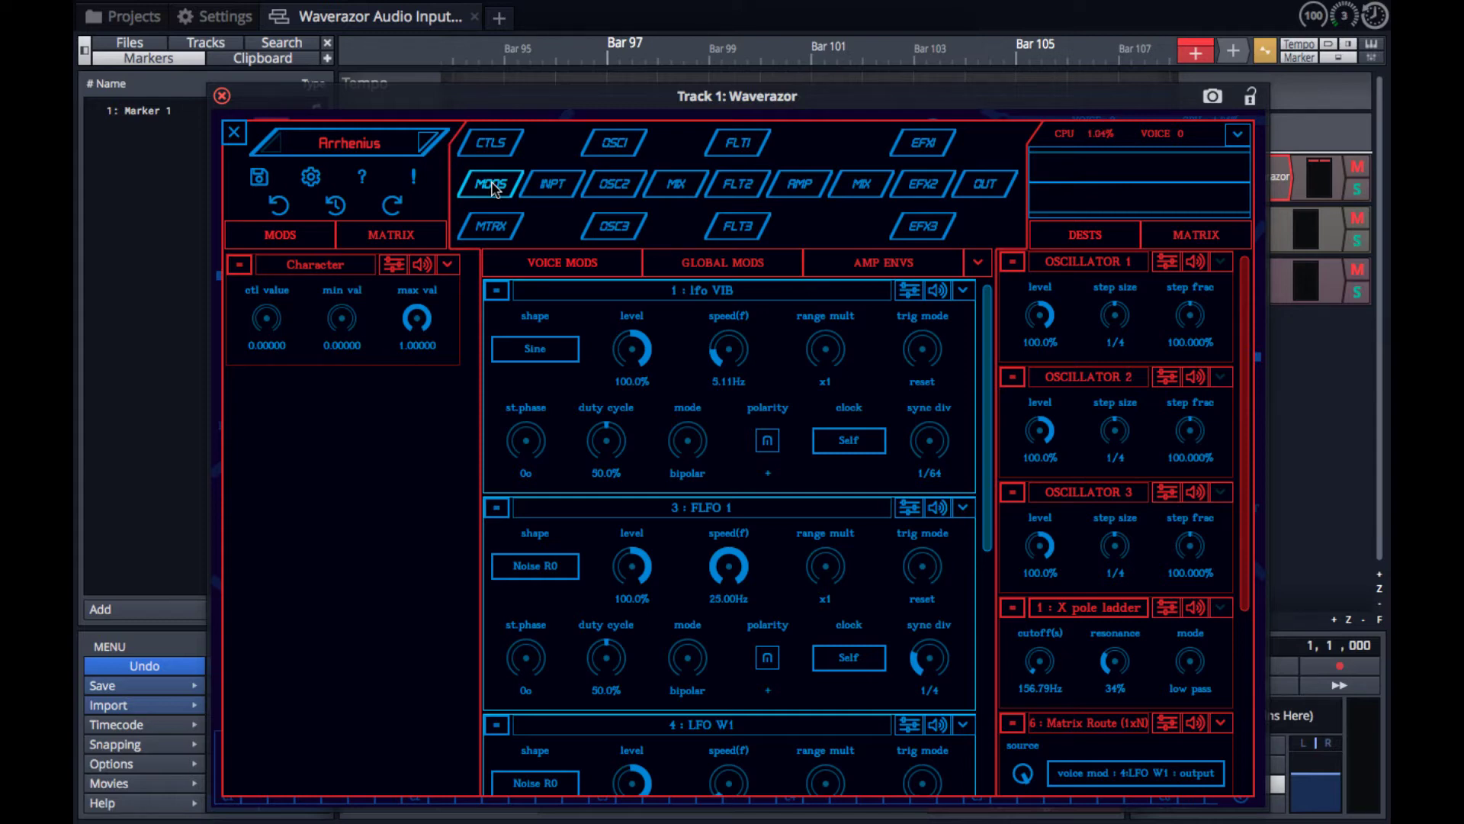
{"action": "left_click", "coordinate": [493, 227]}
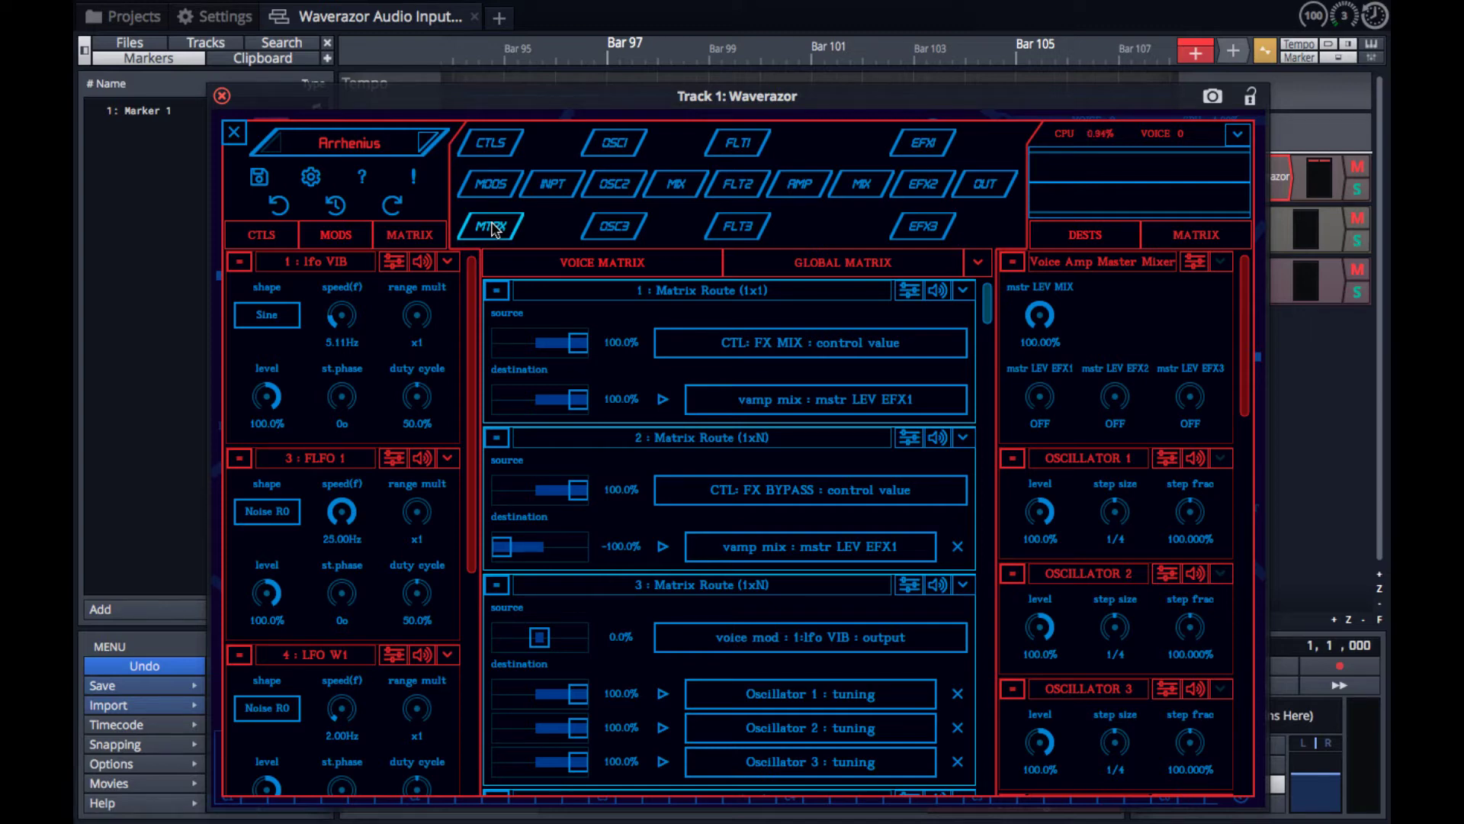
For Oscillator 1, examine the controls, audio input and matrix routes that feed into it.
{"action": "left_click", "coordinate": [596, 148]}
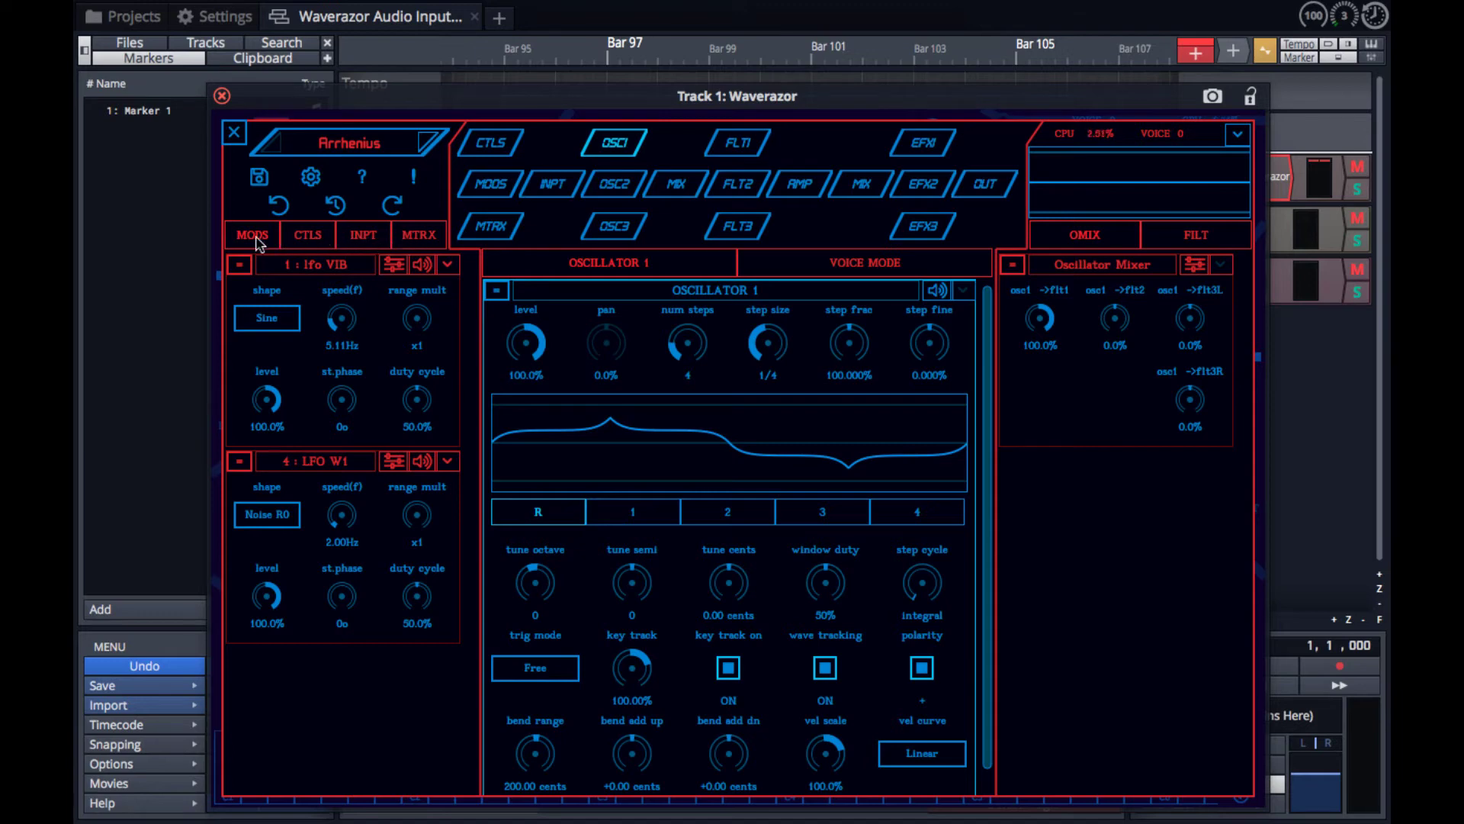
{"action": "left_click", "coordinate": [327, 241]}
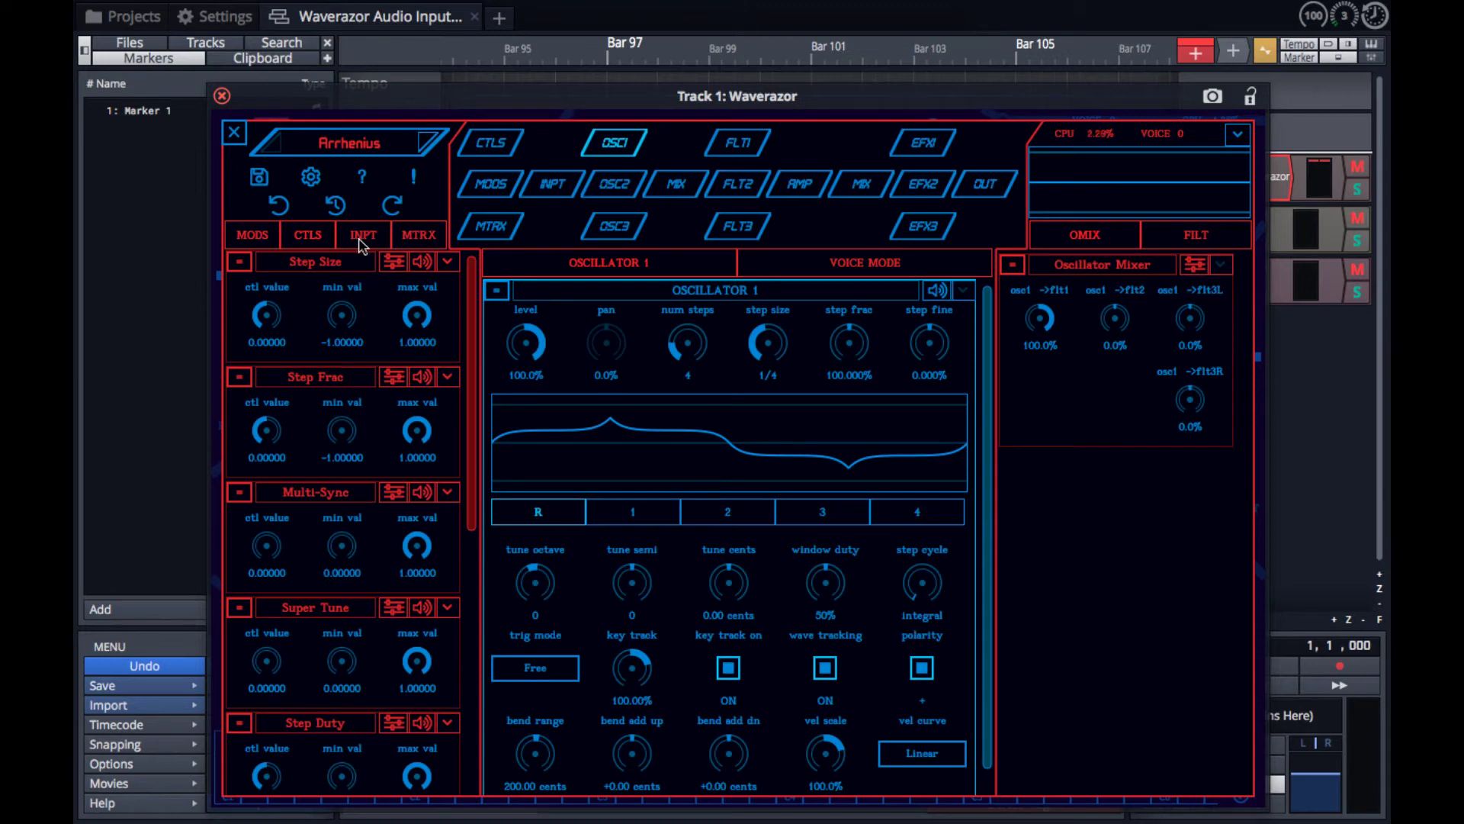
{"action": "left_click", "coordinate": [361, 241]}
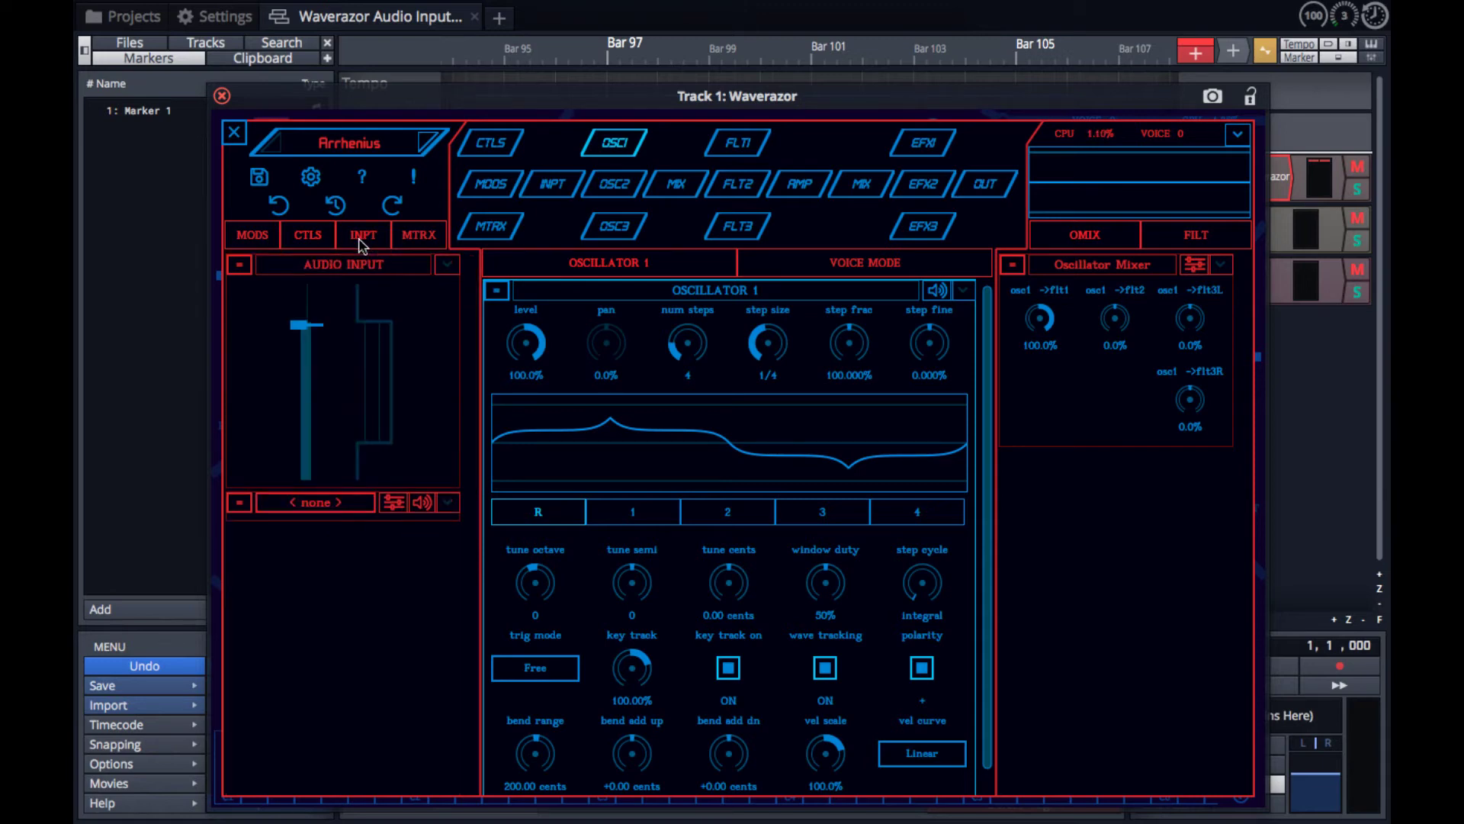
{"action": "left_click", "coordinate": [418, 241]}
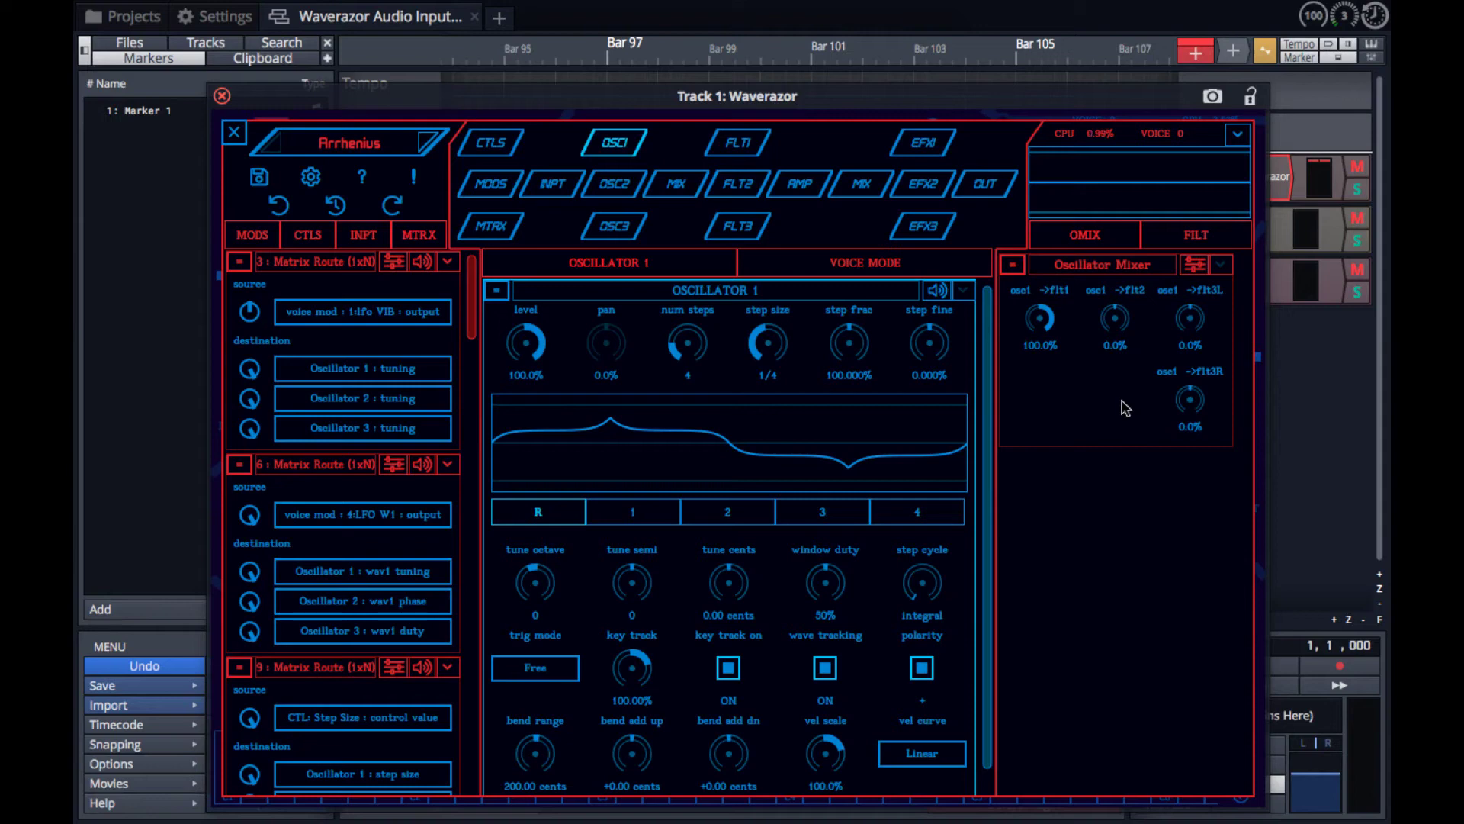
Follow Oscillator 1's signal through Filter 1, the voice amp, the Pre FX Mixer and the chorus to the Main Output Mixer.
{"action": "left_click", "coordinate": [1193, 237]}
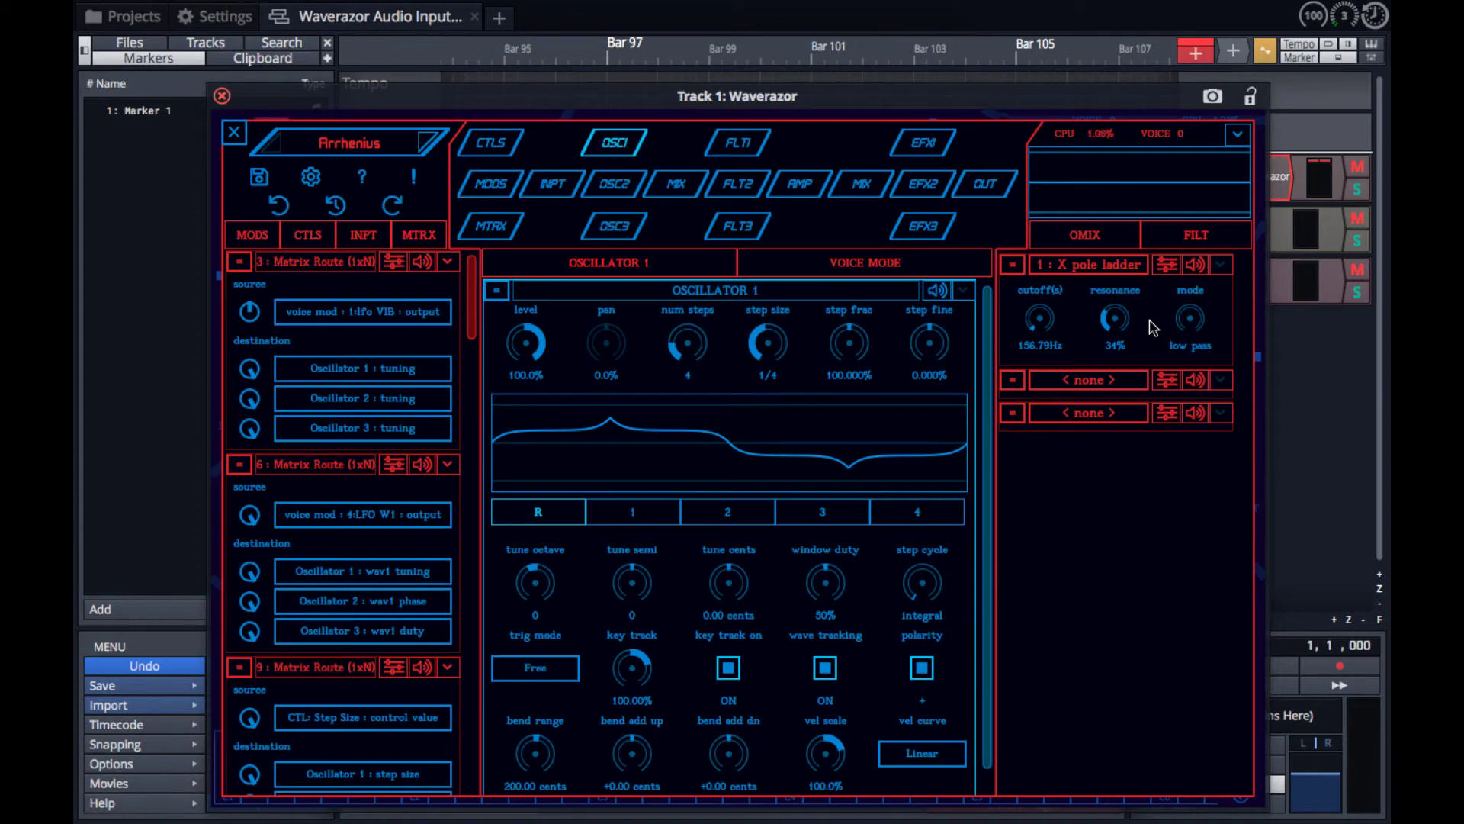
{"action": "left_click", "coordinate": [1167, 266]}
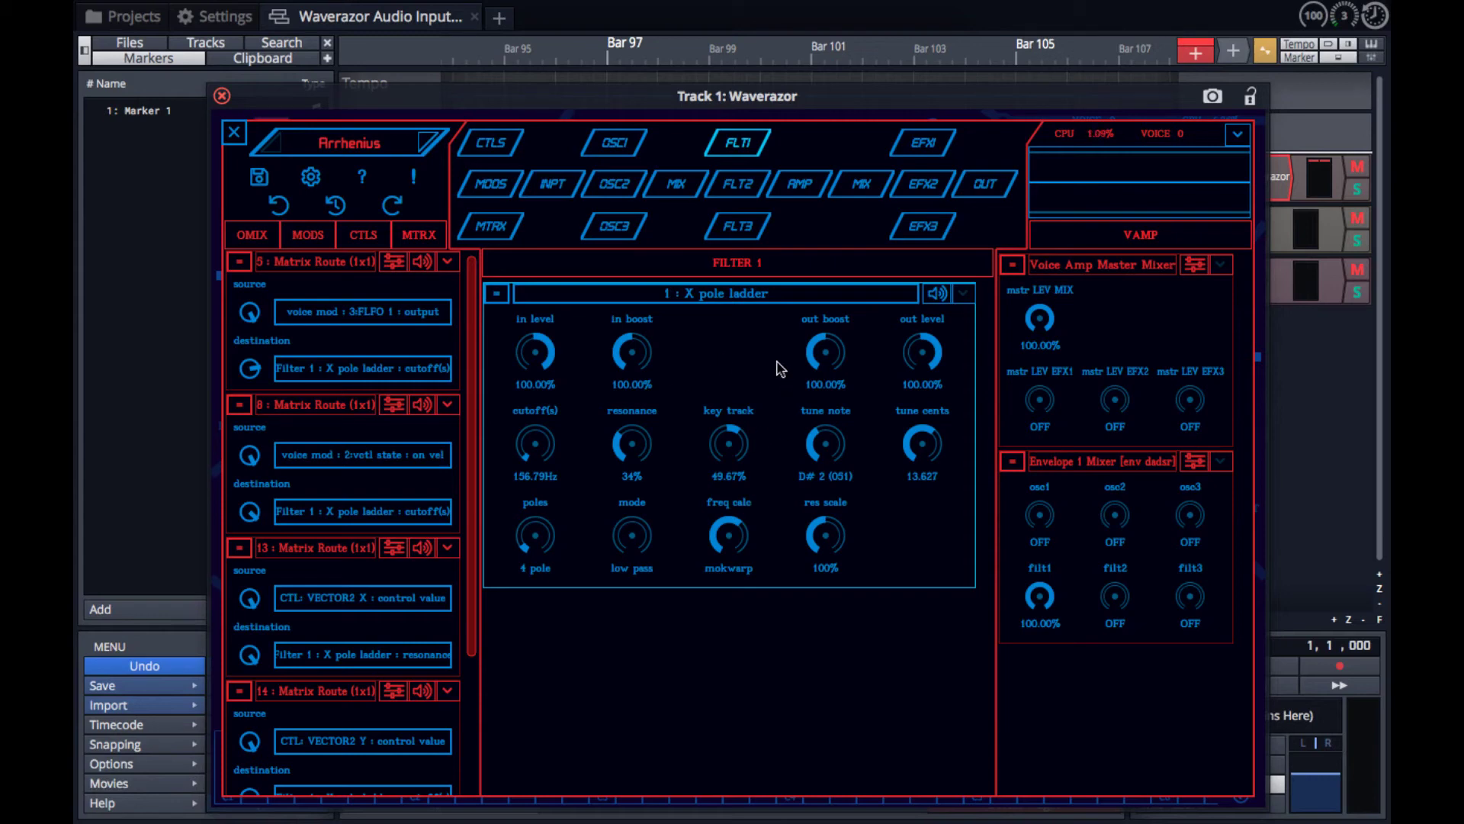
{"action": "left_click", "coordinate": [1192, 270]}
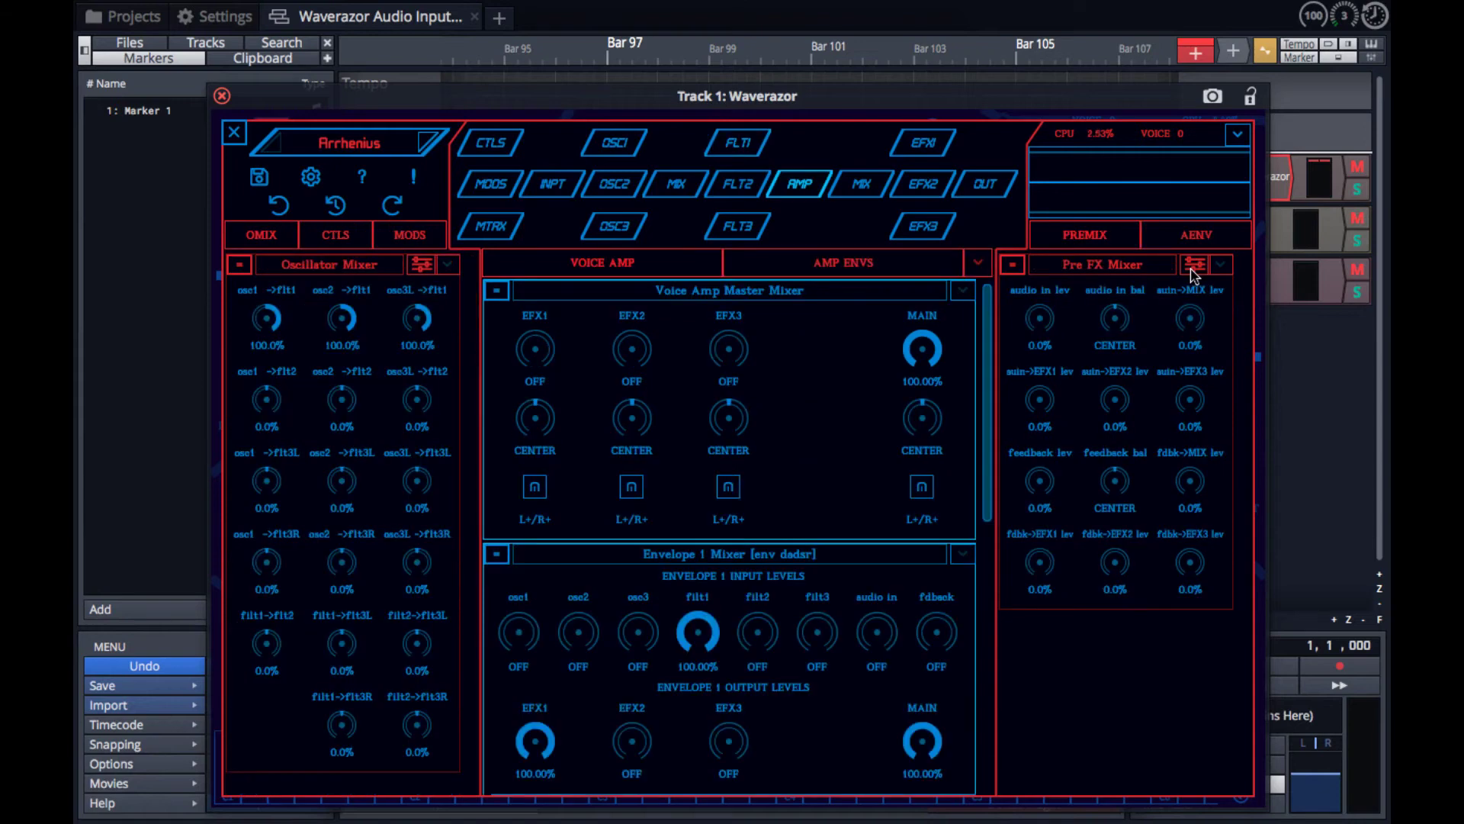
{"action": "left_click", "coordinate": [1194, 268]}
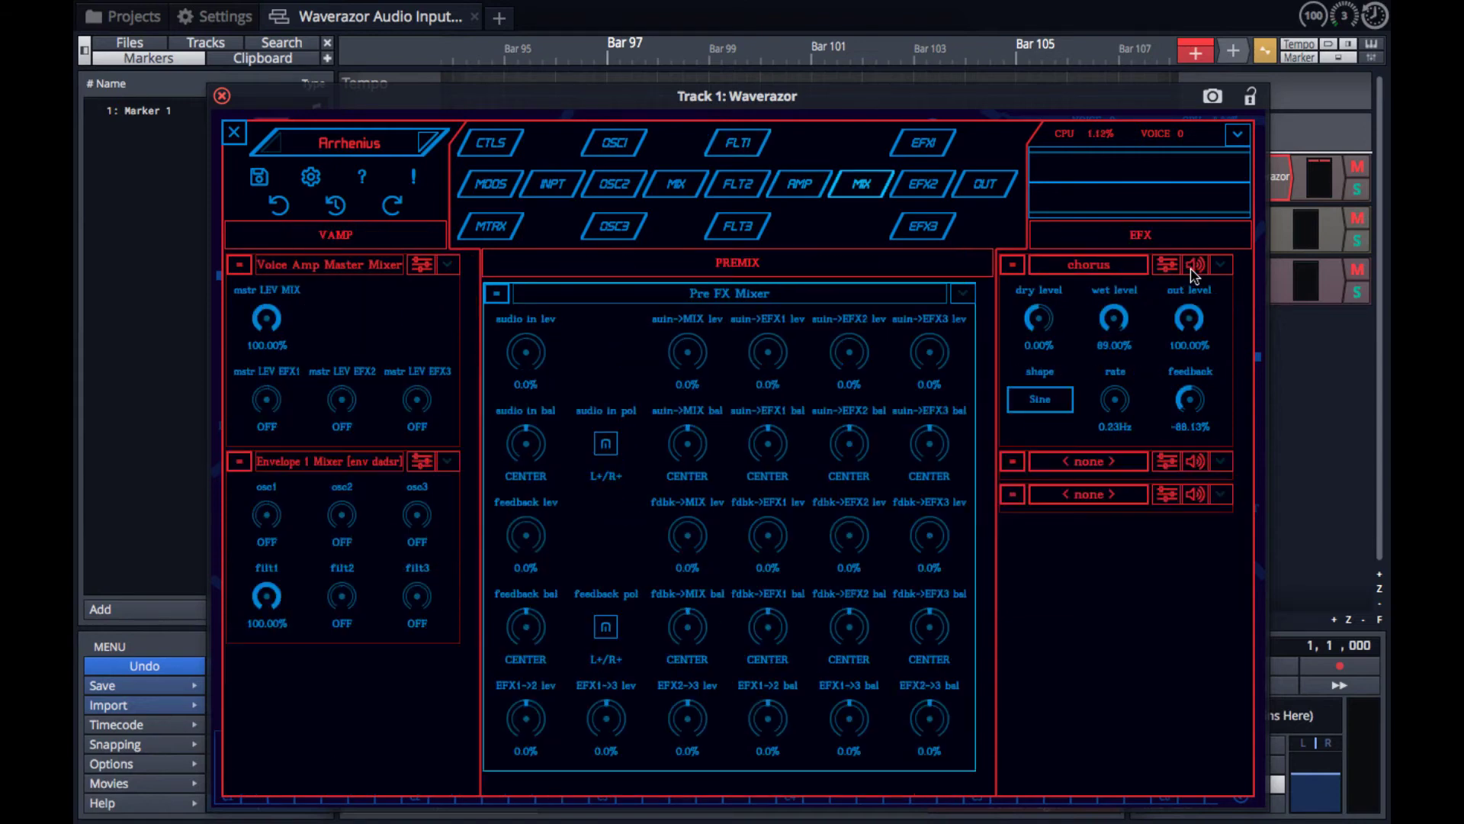
{"action": "left_click", "coordinate": [1166, 267]}
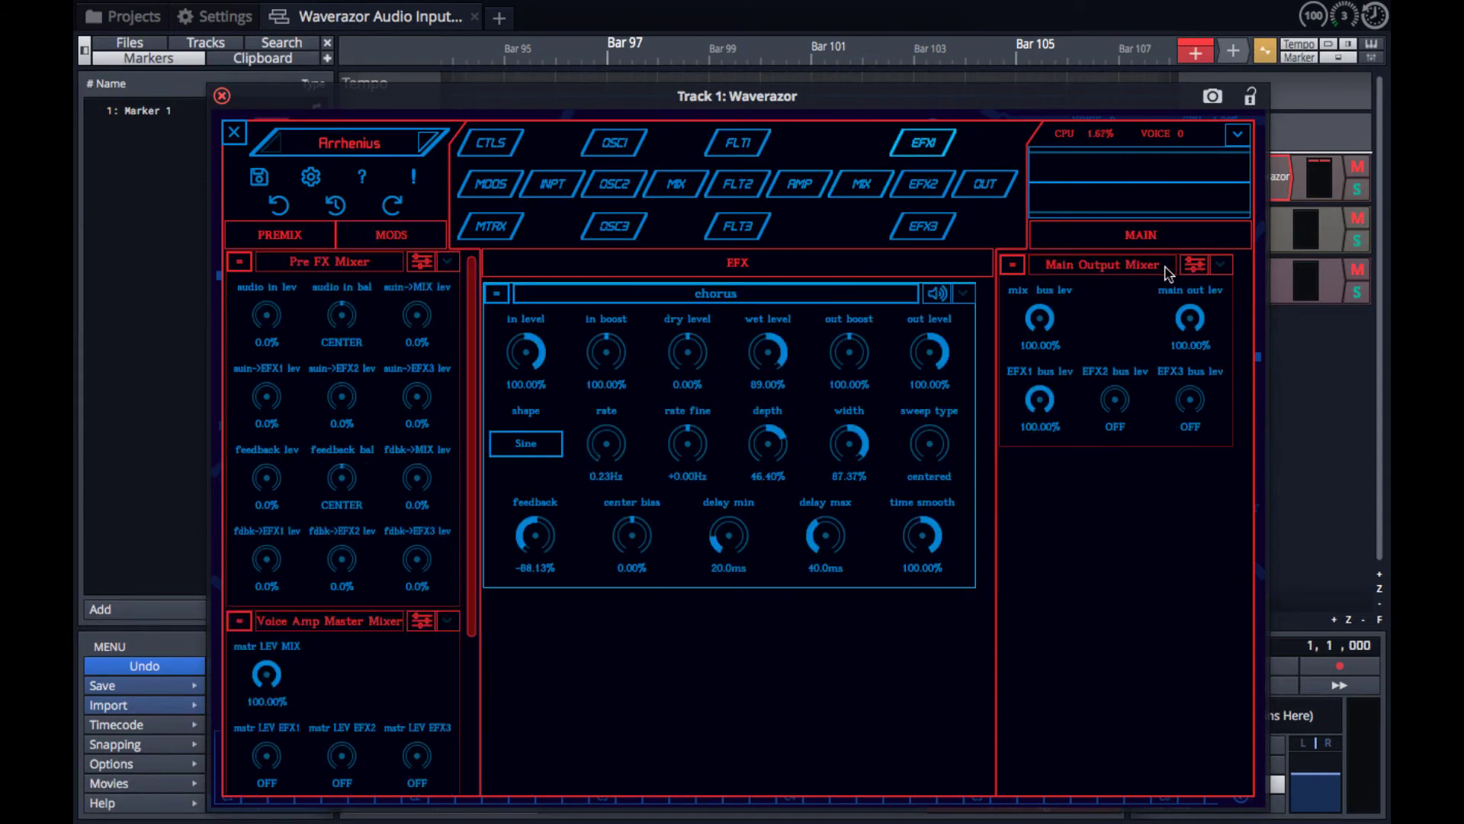
{"action": "left_click", "coordinate": [1194, 267]}
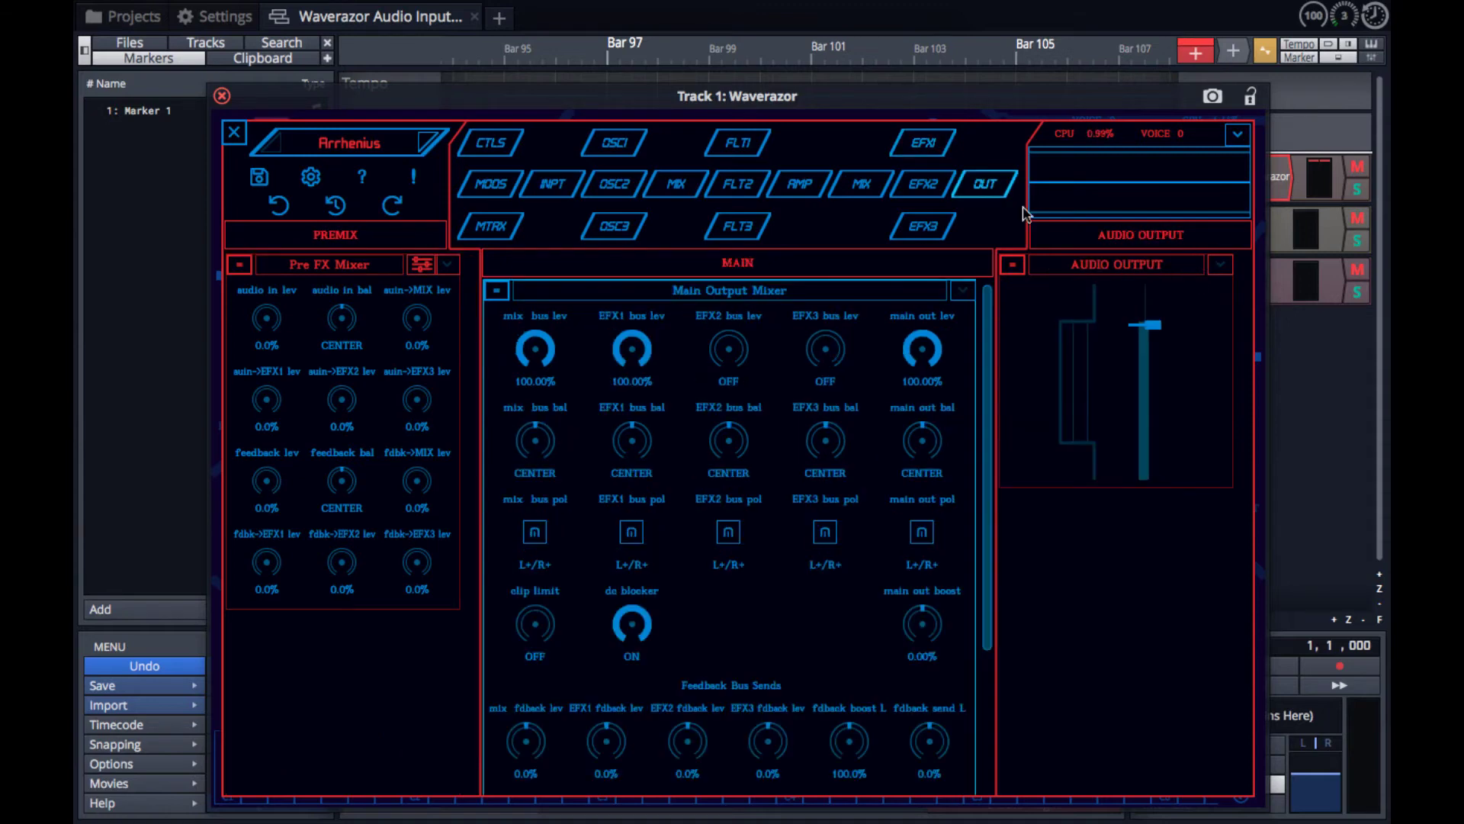
Mute the Oscillator 1 module and unmute it again.
{"action": "left_click", "coordinate": [617, 143]}
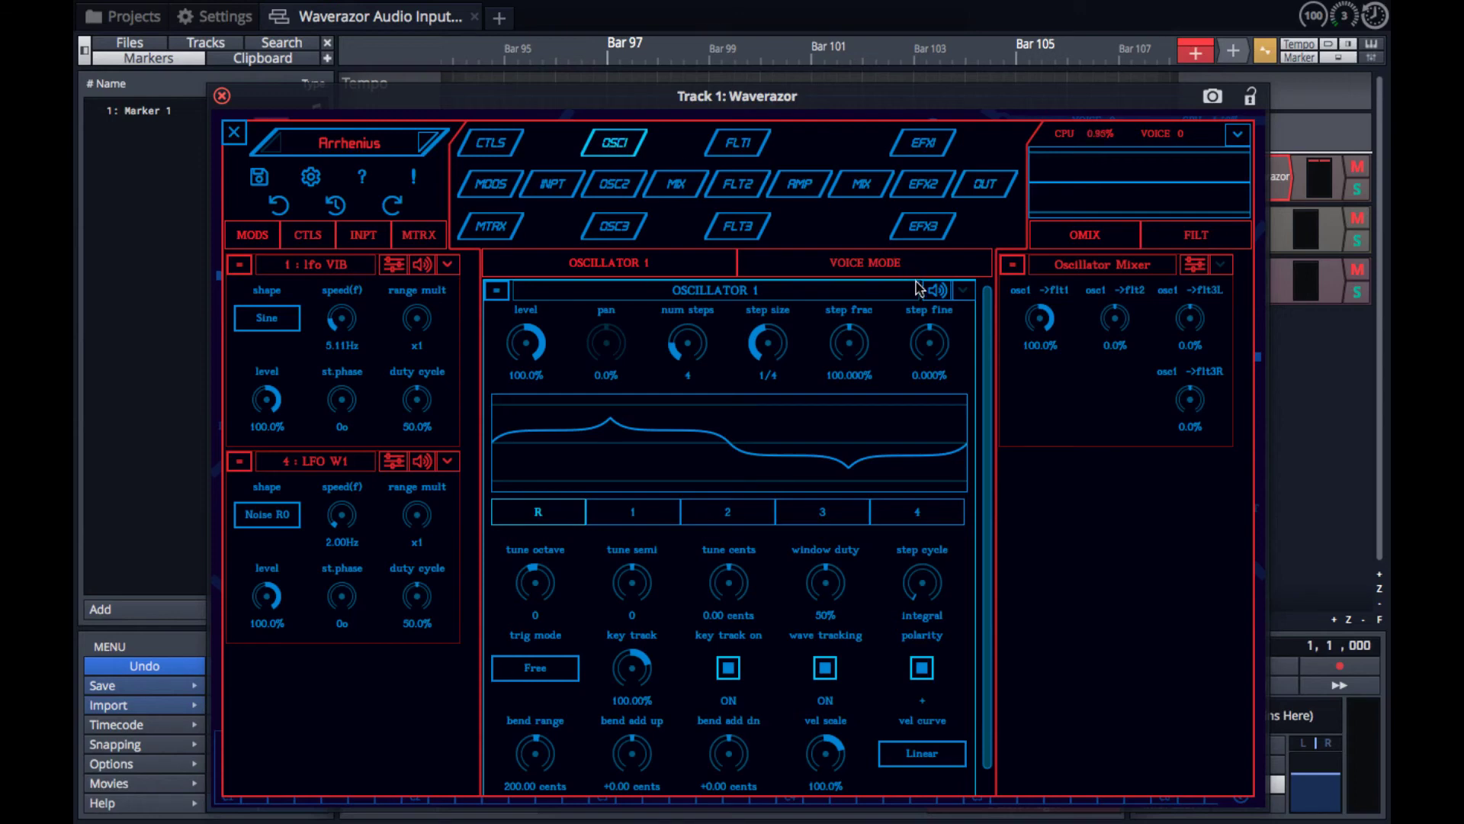
{"action": "left_click", "coordinate": [935, 293]}
{"action": "left_click", "coordinate": [936, 294]}
Mute and unmute Filter 1's X pole ladder, and toggle the mute of the EFX1 chorus.
{"action": "left_click", "coordinate": [732, 144]}
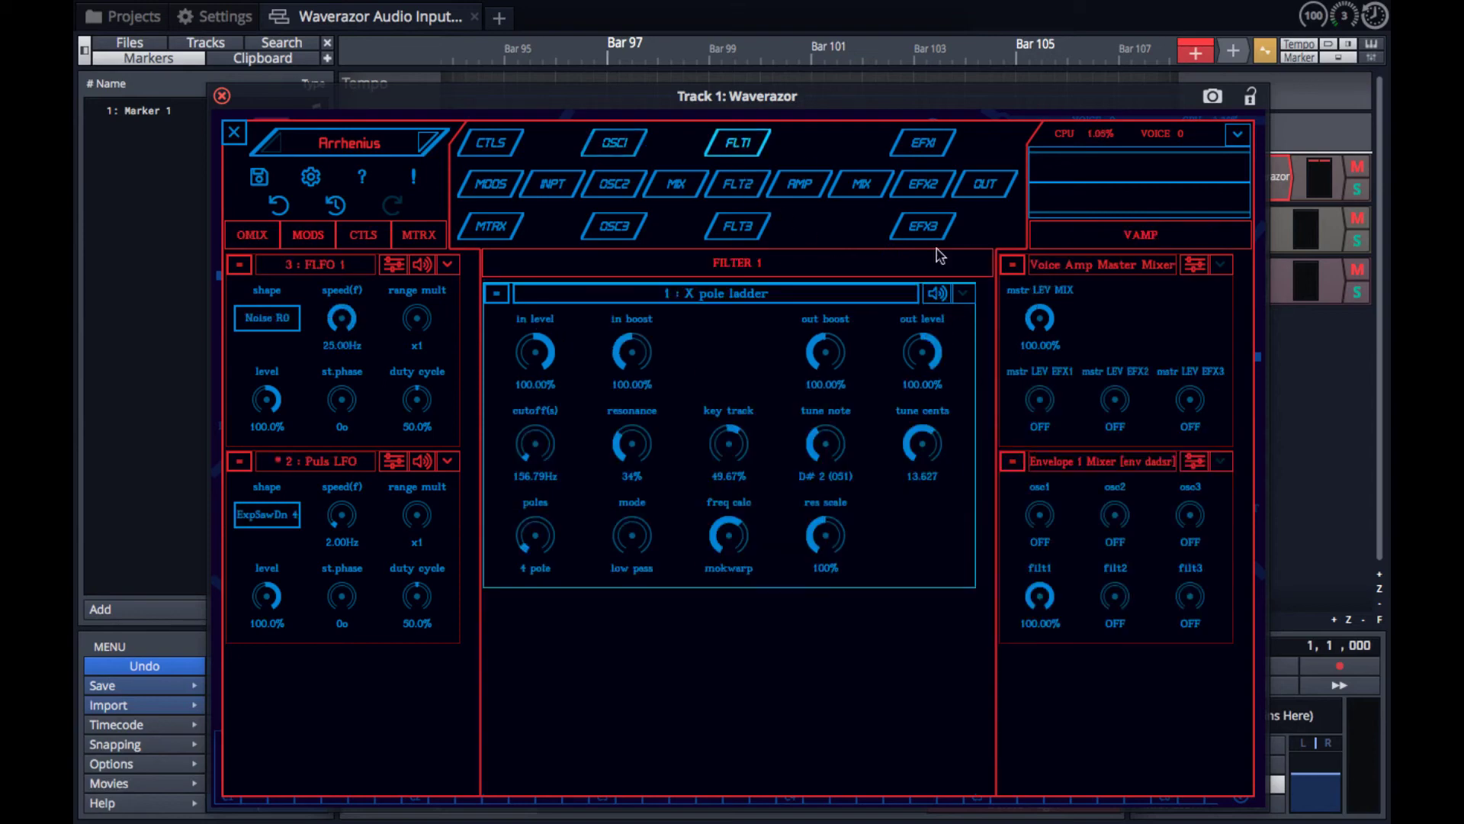
{"action": "left_click", "coordinate": [937, 292]}
{"action": "left_click", "coordinate": [937, 293]}
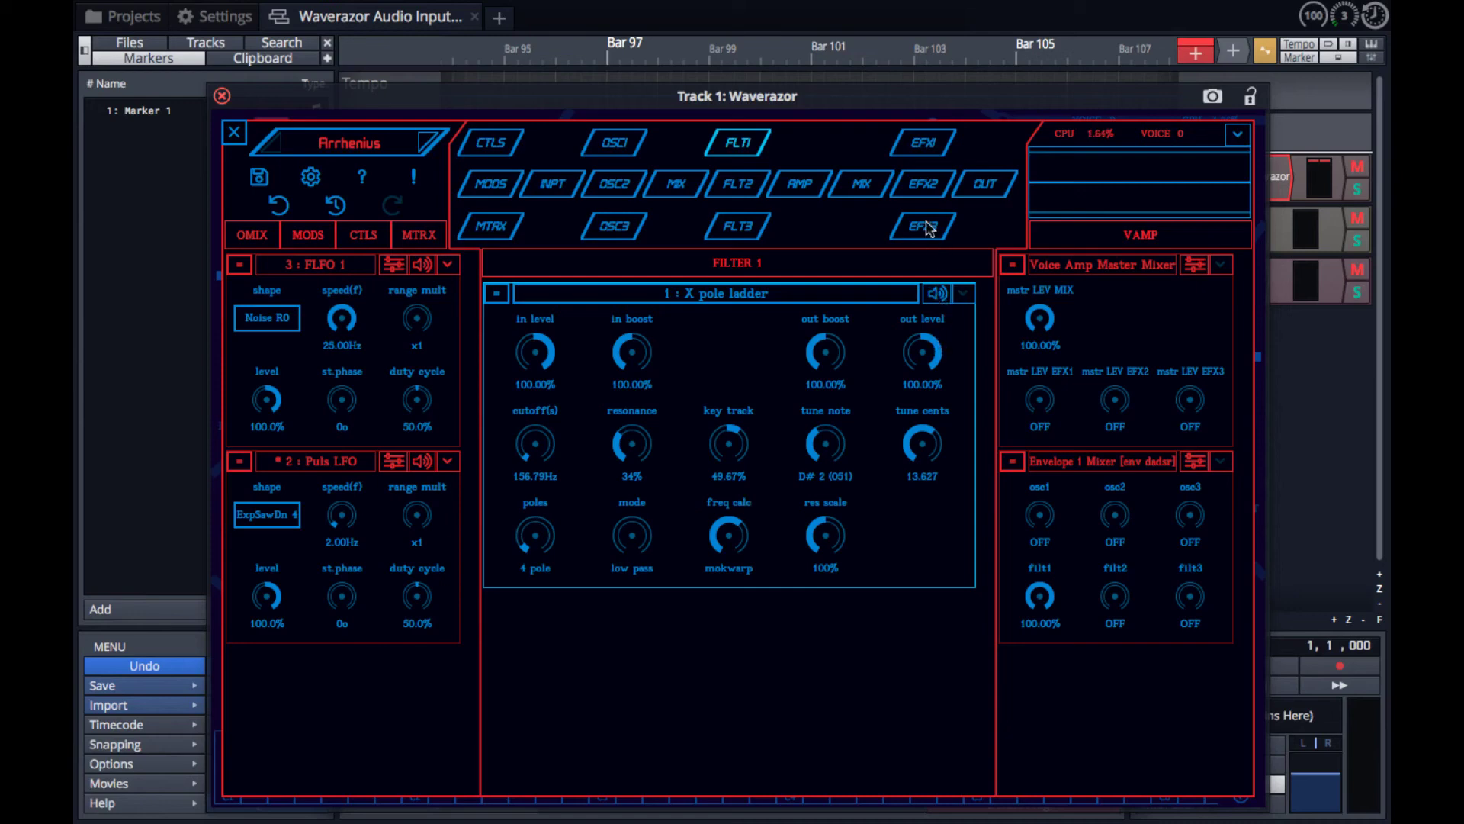
{"action": "left_click", "coordinate": [916, 163]}
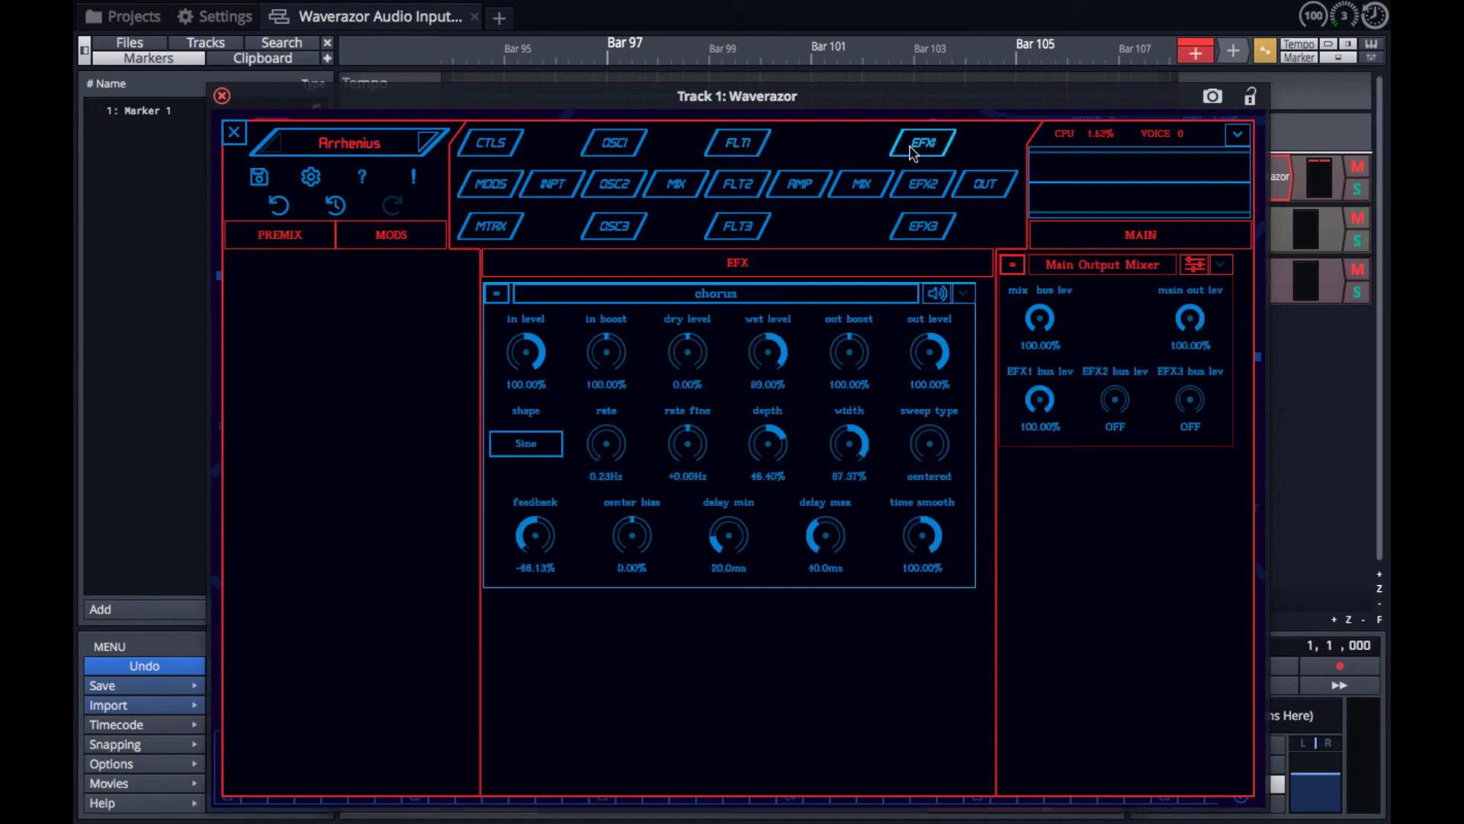
{"action": "left_click", "coordinate": [937, 295]}
Rename the first voice modulator, lfo VIB, to Vibrato LFO.
{"action": "left_click", "coordinate": [507, 189]}
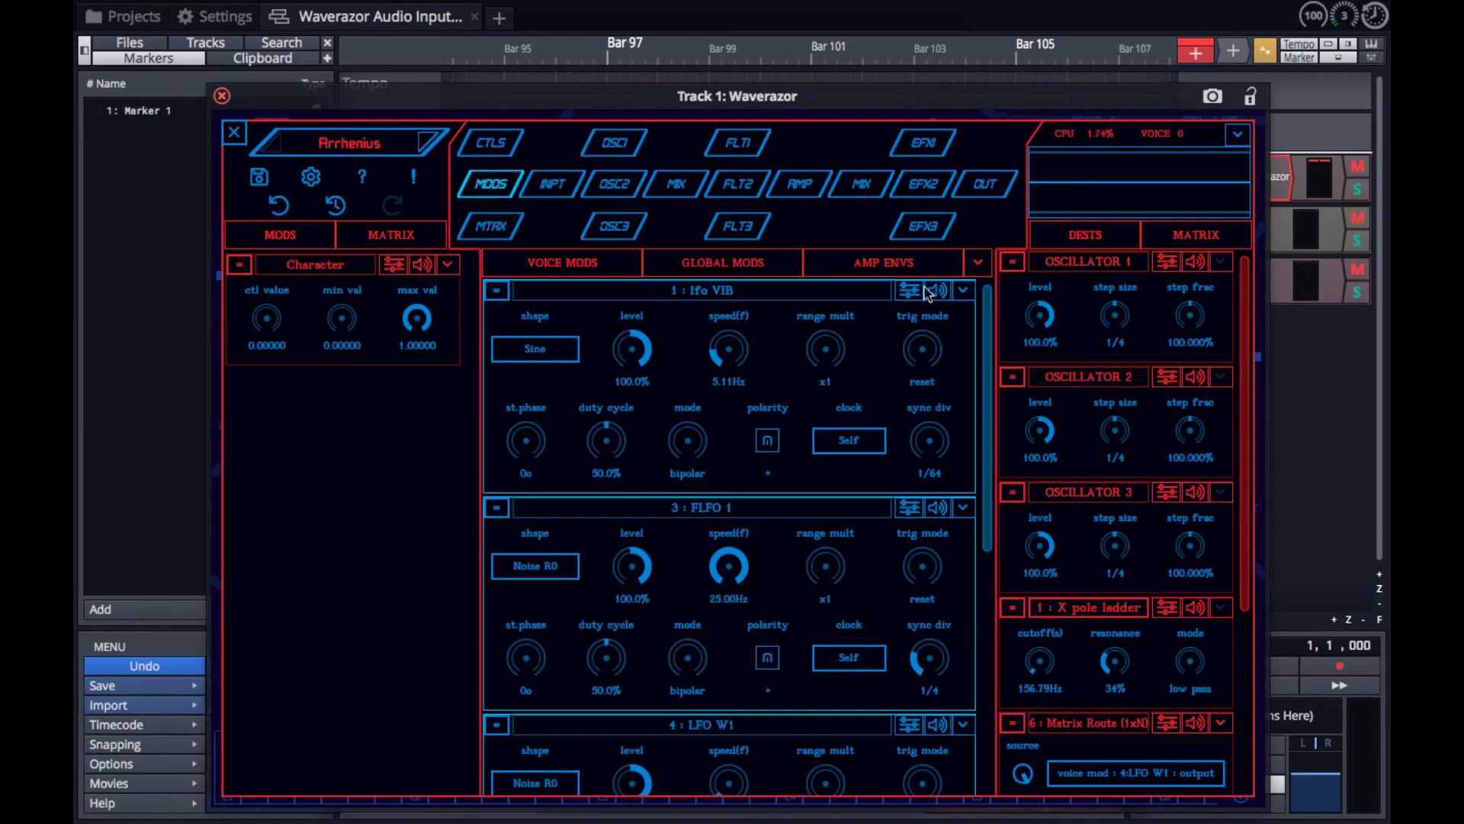
{"action": "left_click", "coordinate": [963, 292]}
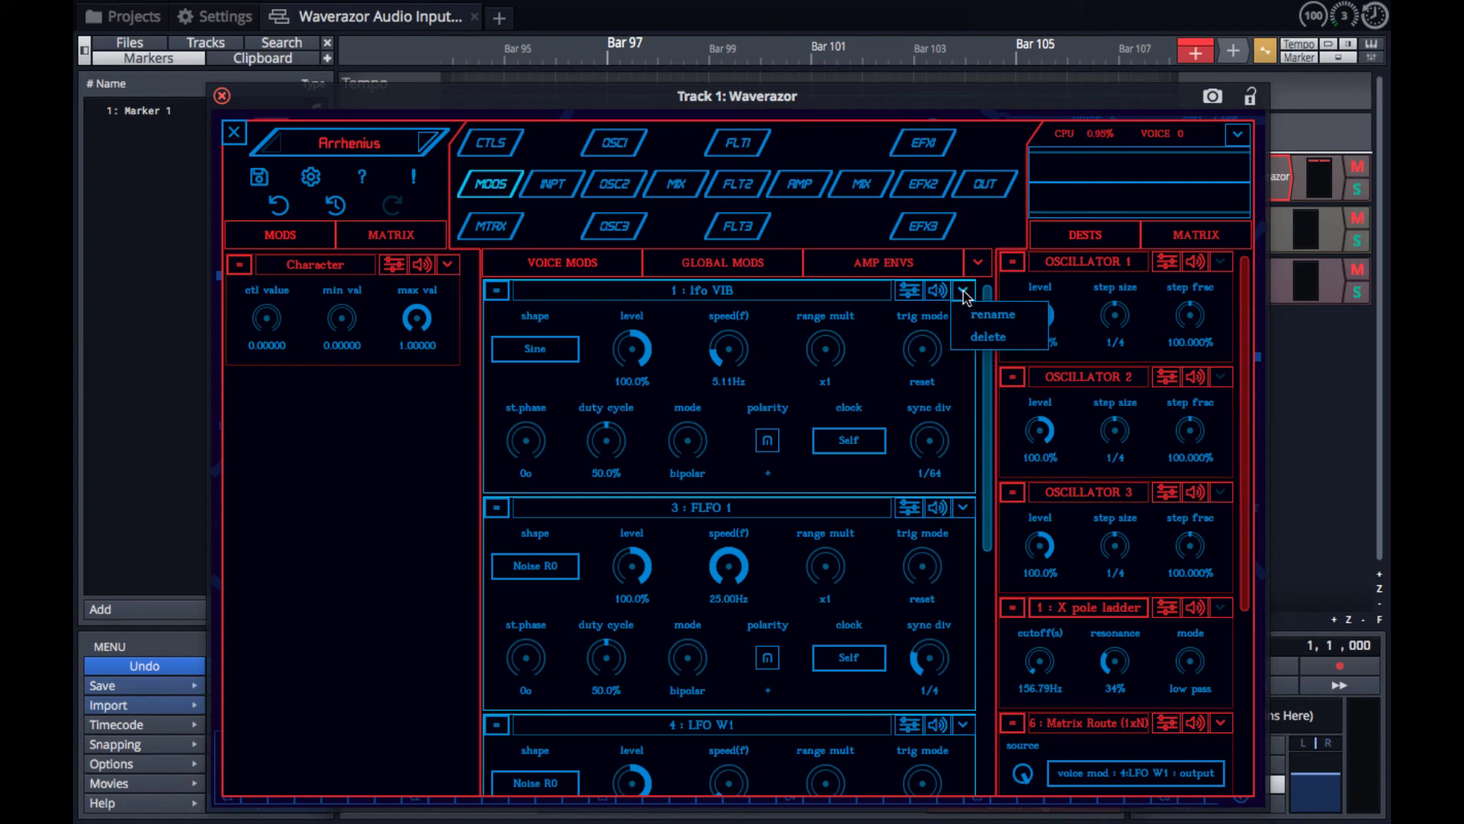
{"action": "left_click", "coordinate": [972, 317]}
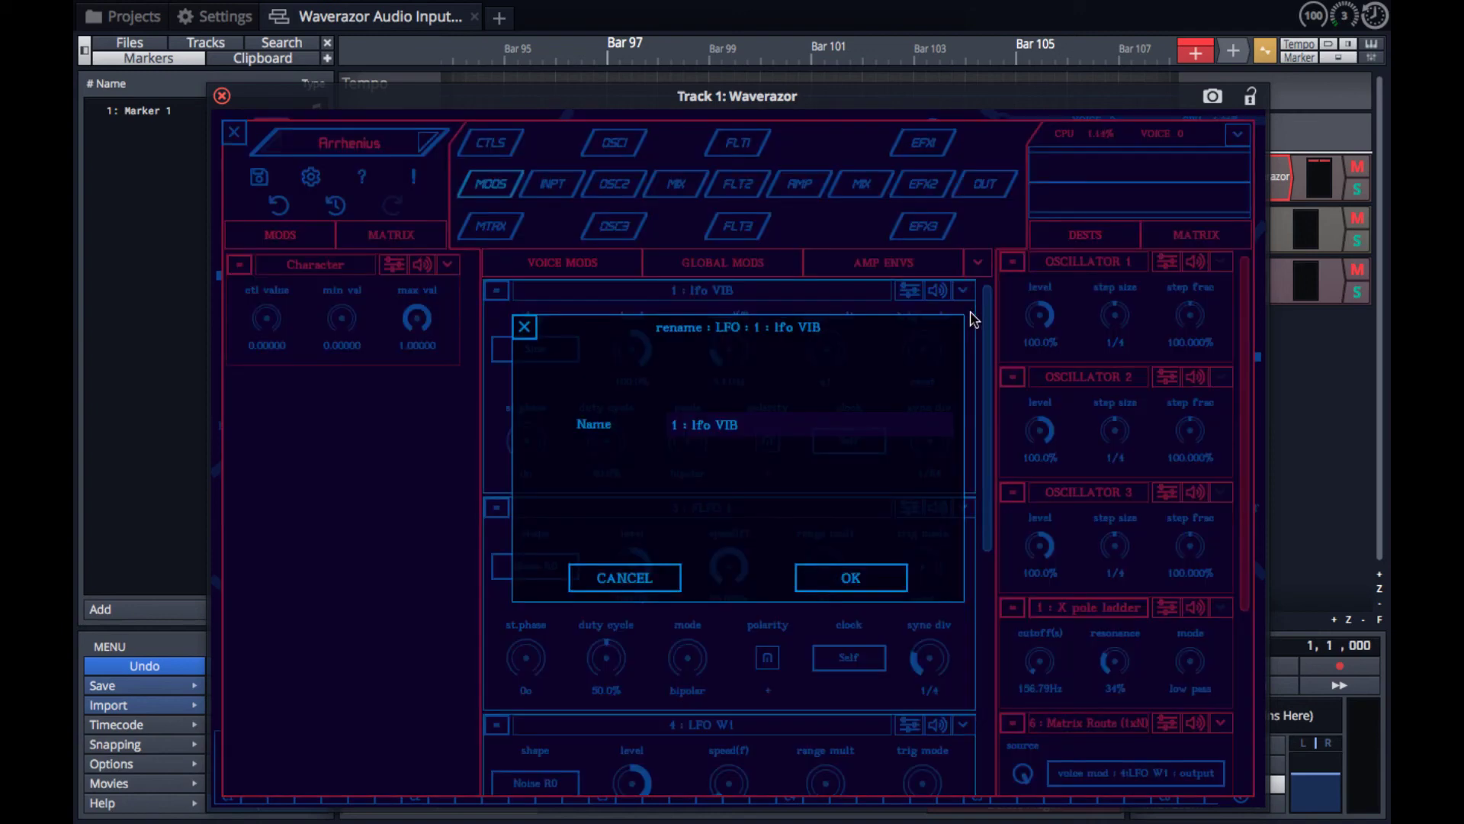
{"action": "left_click_drag", "start_coordinate": [751, 425], "coordinate": [578, 399]}
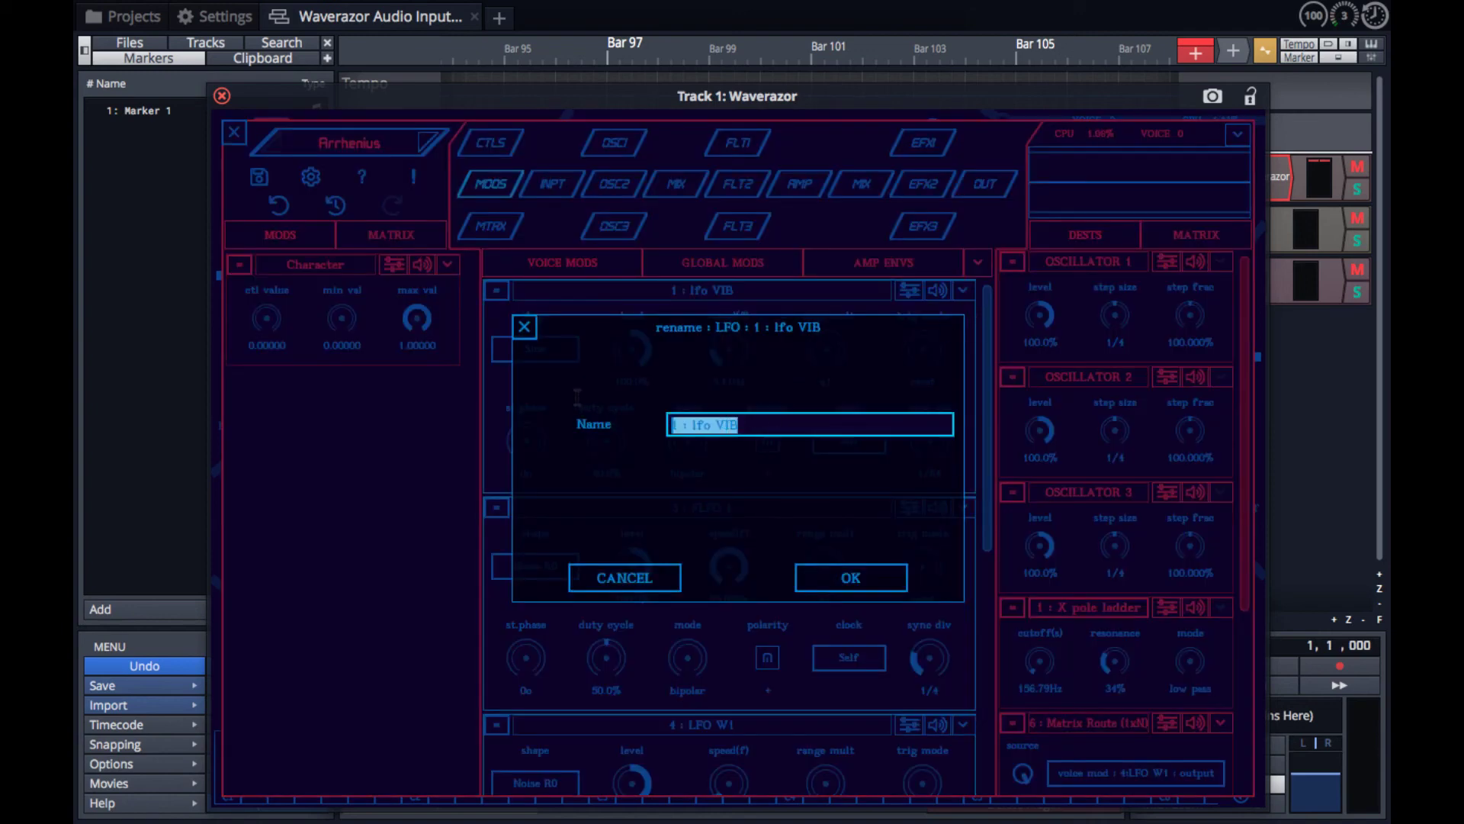
{"action": "key", "text": "BackSpace"}
{"action": "type", "text": "V"}
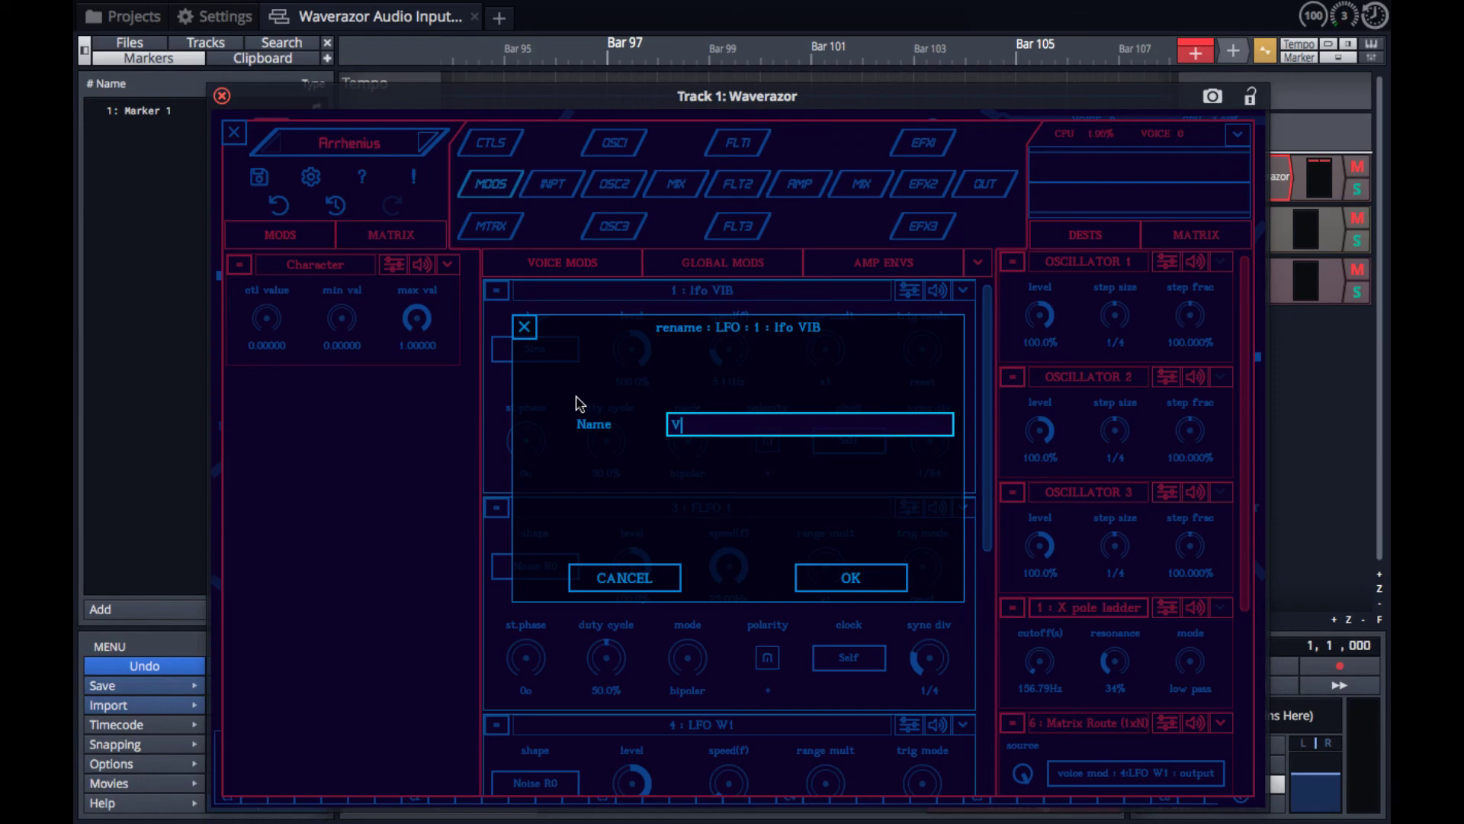
{"action": "type", "text": "ibrato LFO"}
{"action": "left_click", "coordinate": [851, 578]}
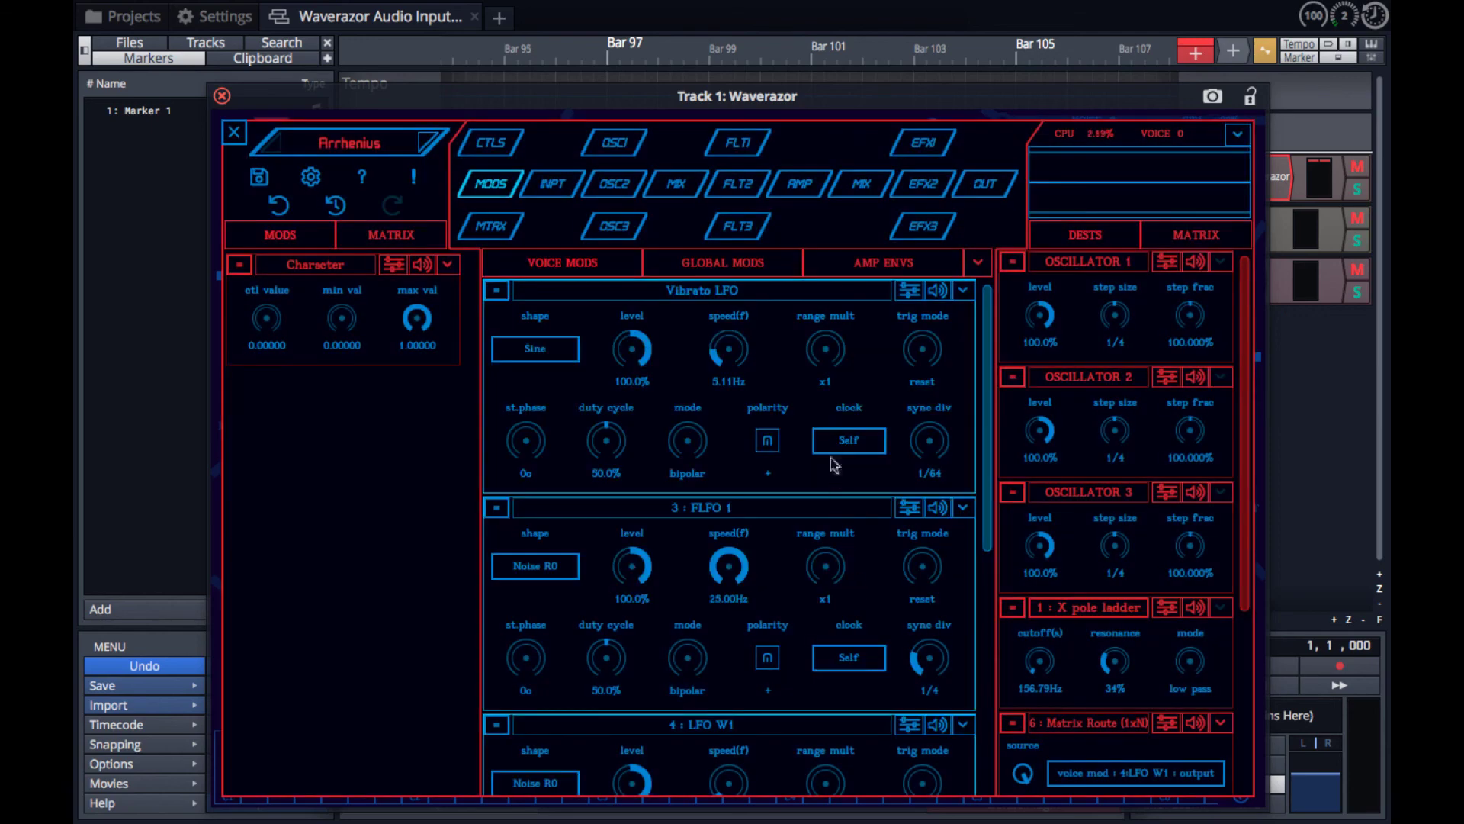
In the voice matrix, check the source assignment of Matrix Route 3 and its available source categories.
{"action": "left_click", "coordinate": [489, 227]}
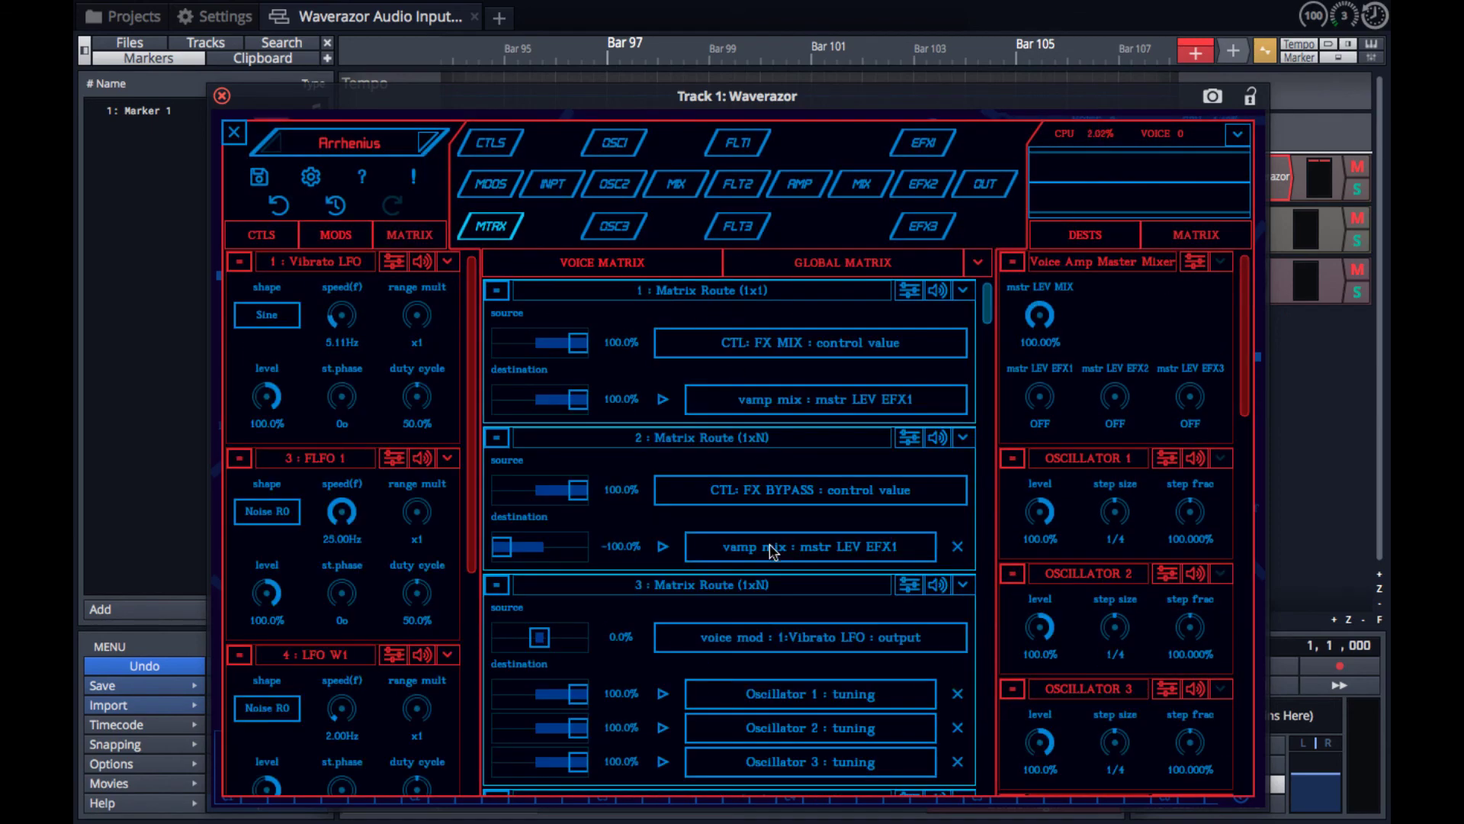
{"action": "left_click", "coordinate": [829, 642]}
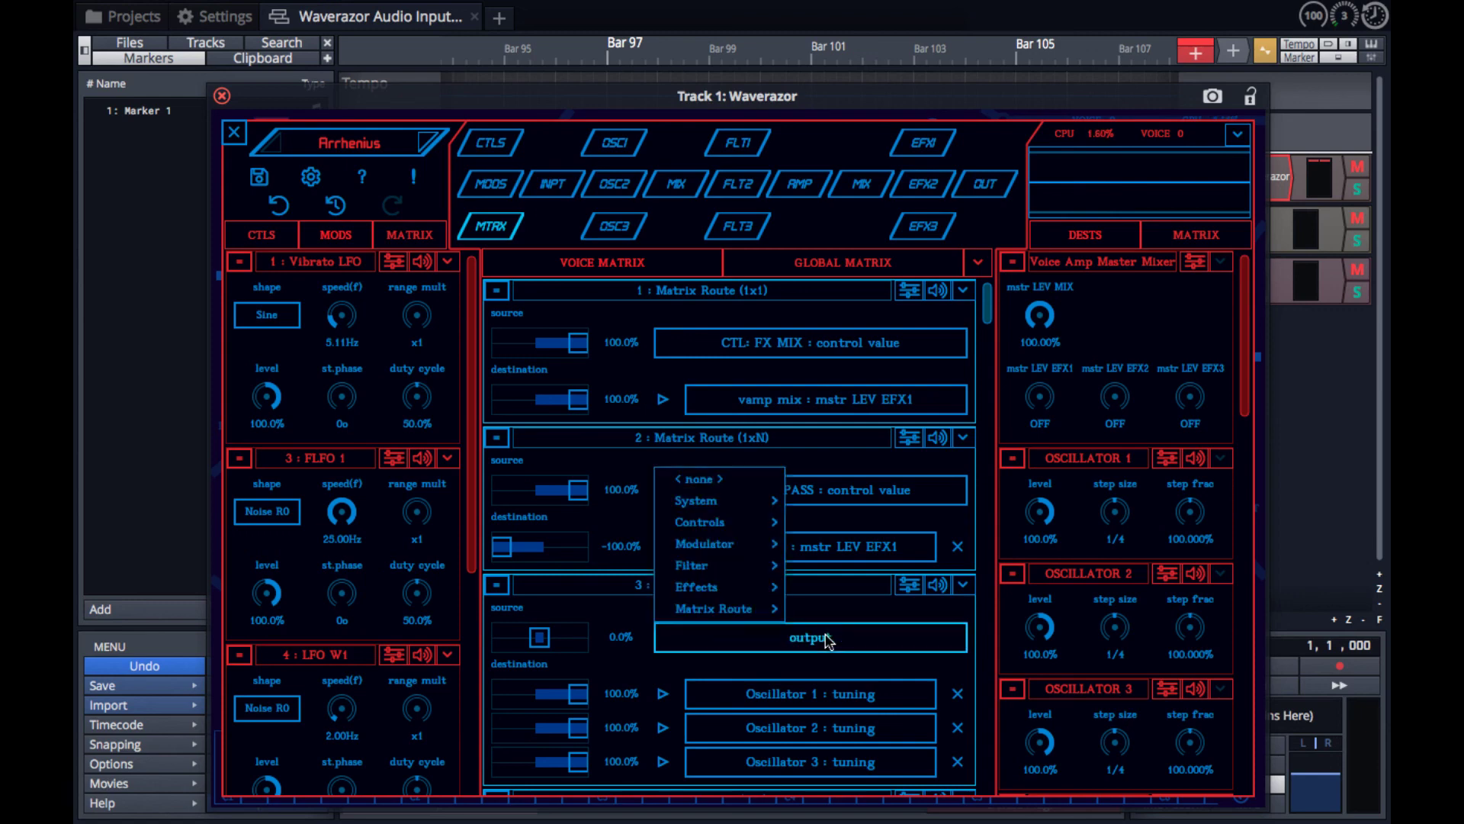
{"action": "left_click", "coordinate": [908, 647]}
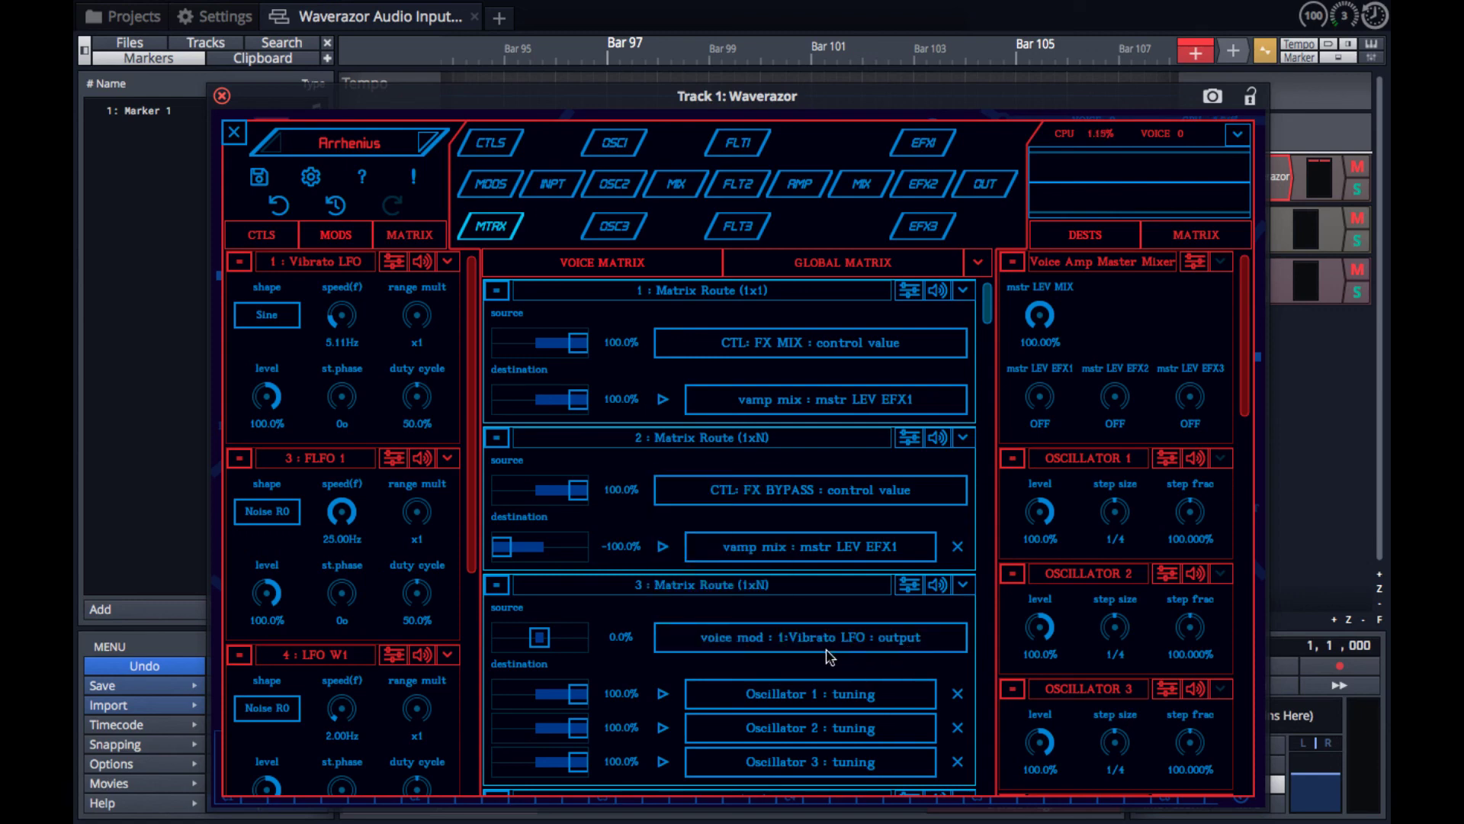